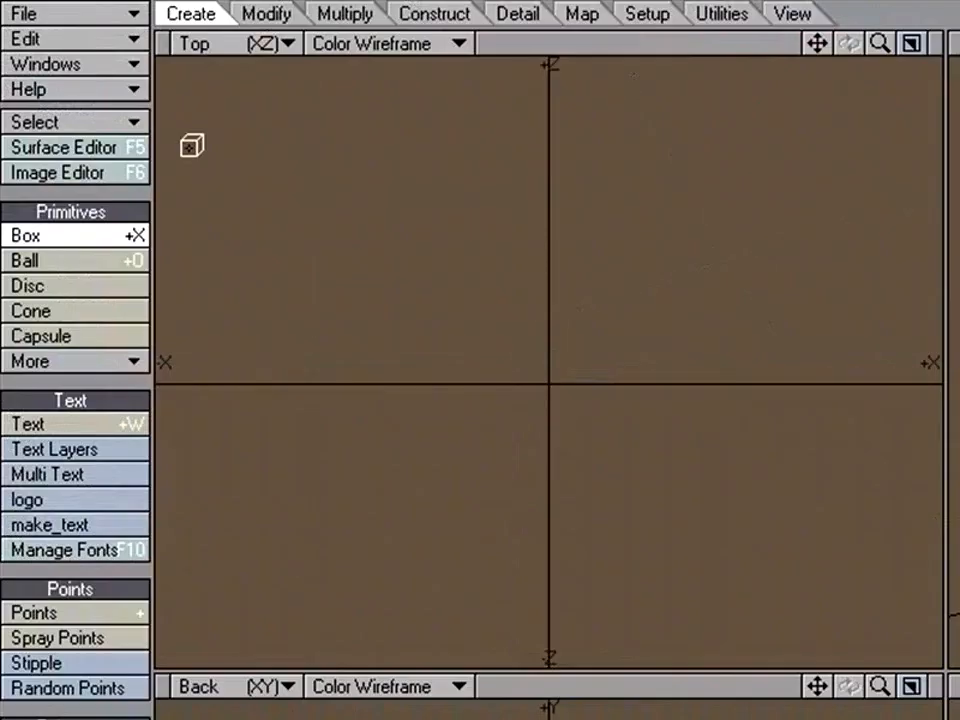
# Create a flat box in the Top view with six segments across and five deep, and select all its polygons
pyautogui.moveTo(125, 77); pyautogui.dragTo(499, 317)
pyautogui.moveTo(908, 610); pyautogui.dragTo(900, 620)
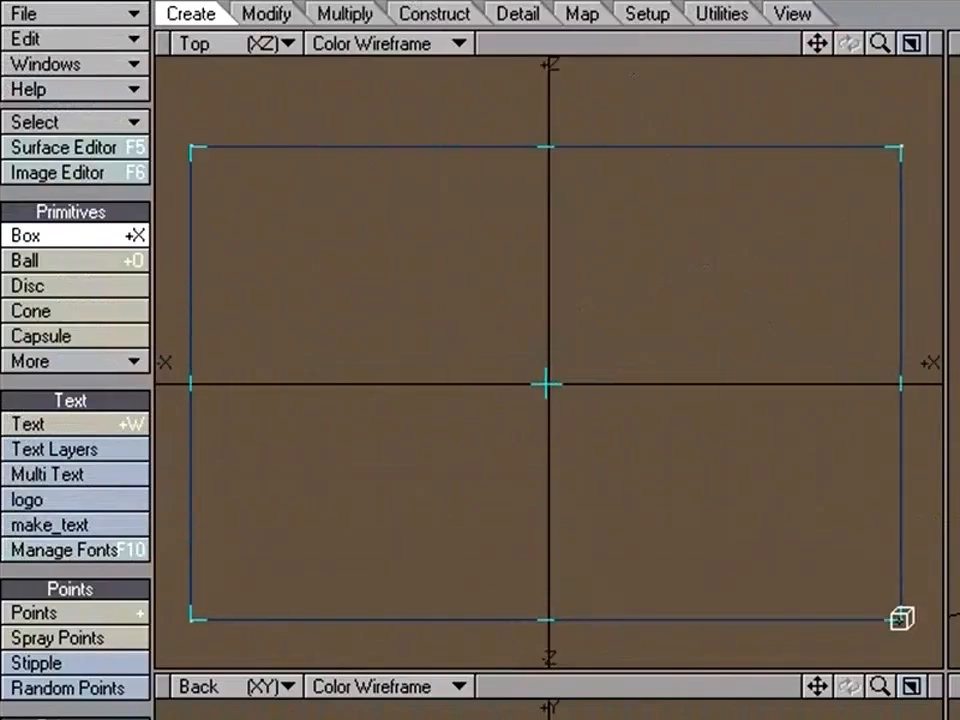
pyautogui.press('Right')
pyautogui.press('Right')
pyautogui.press('Right')
pyautogui.press('Right')
pyautogui.press('Right')
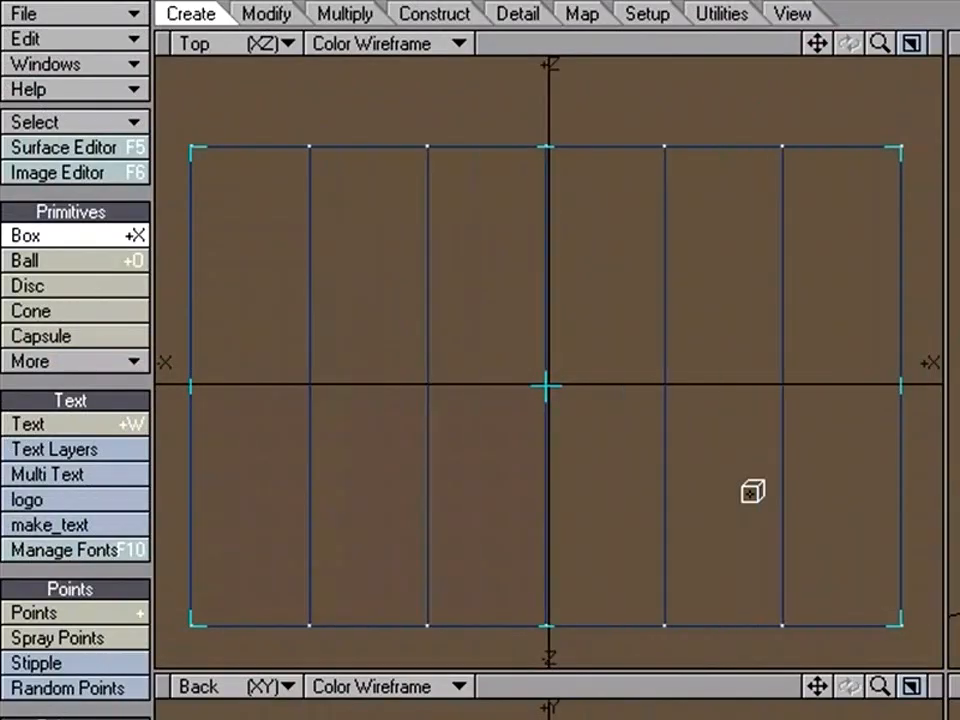
pyautogui.press('Up')
pyautogui.press('Up')
pyautogui.press('Up')
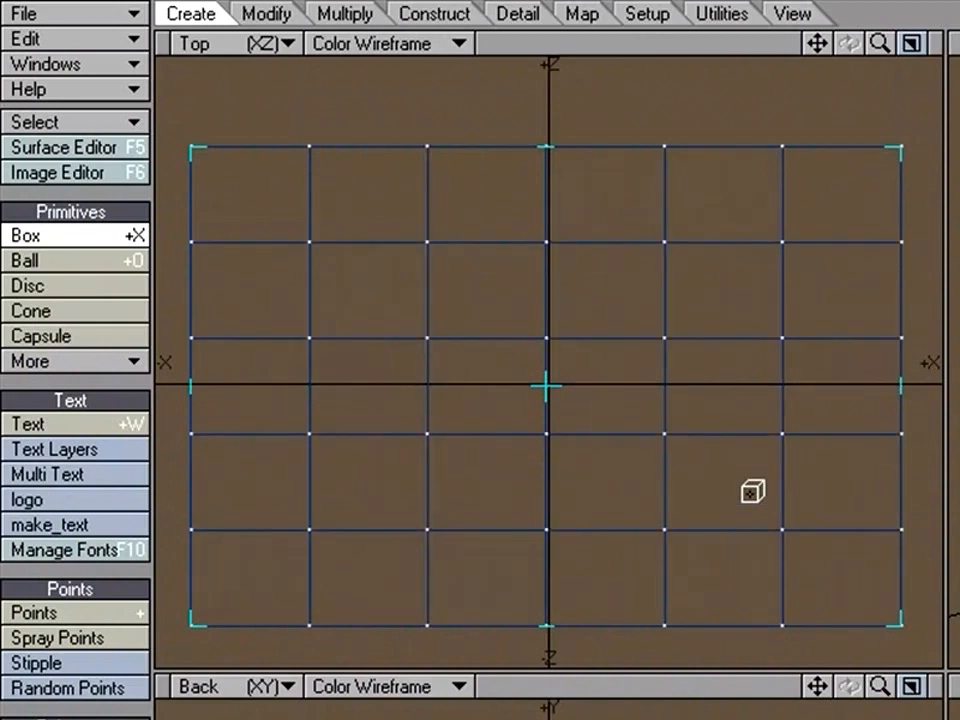
pyautogui.press('space')
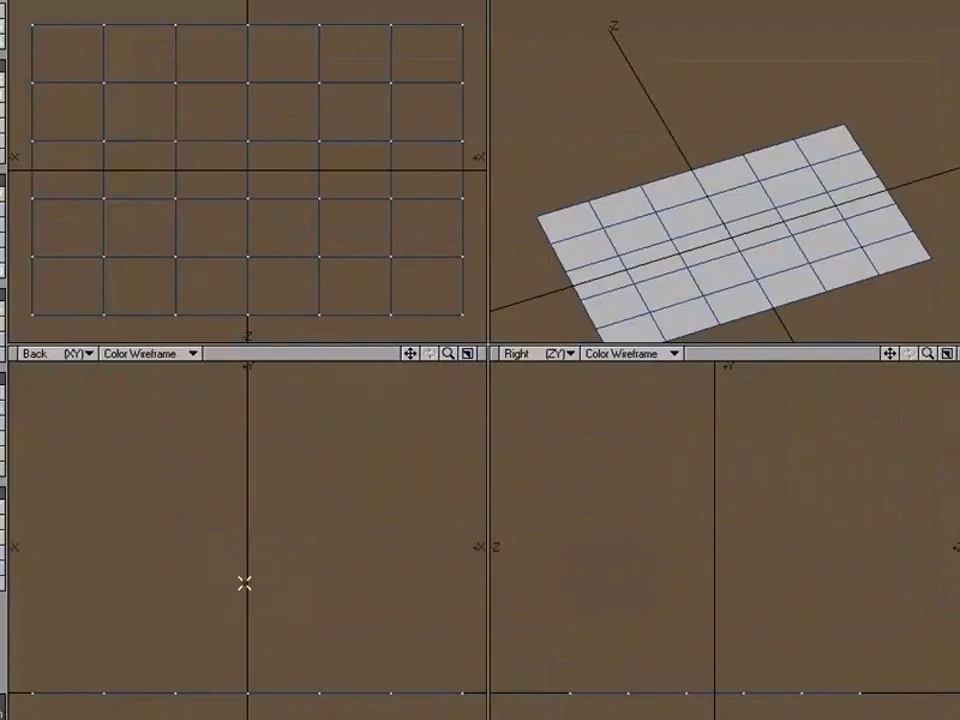
pyautogui.moveTo(244, 583)
pyautogui.mouseDown(button='right')
pyautogui.moveTo(242, 551)
pyautogui.moveTo(5, 556)
pyautogui.moveTo(133, 515)
pyautogui.mouseUp(button='right')
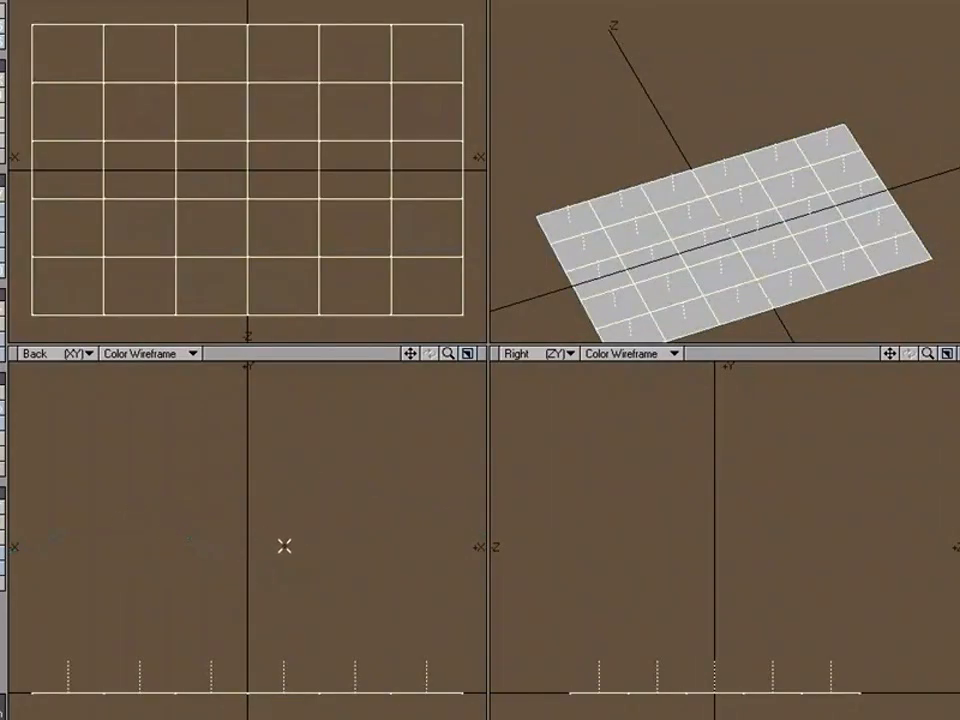
# Try to bevel the grid's polygons upward into tall spikes with very narrow tips
pyautogui.press('b')
pyautogui.moveTo(390, 615); pyautogui.dragTo(362, 418)
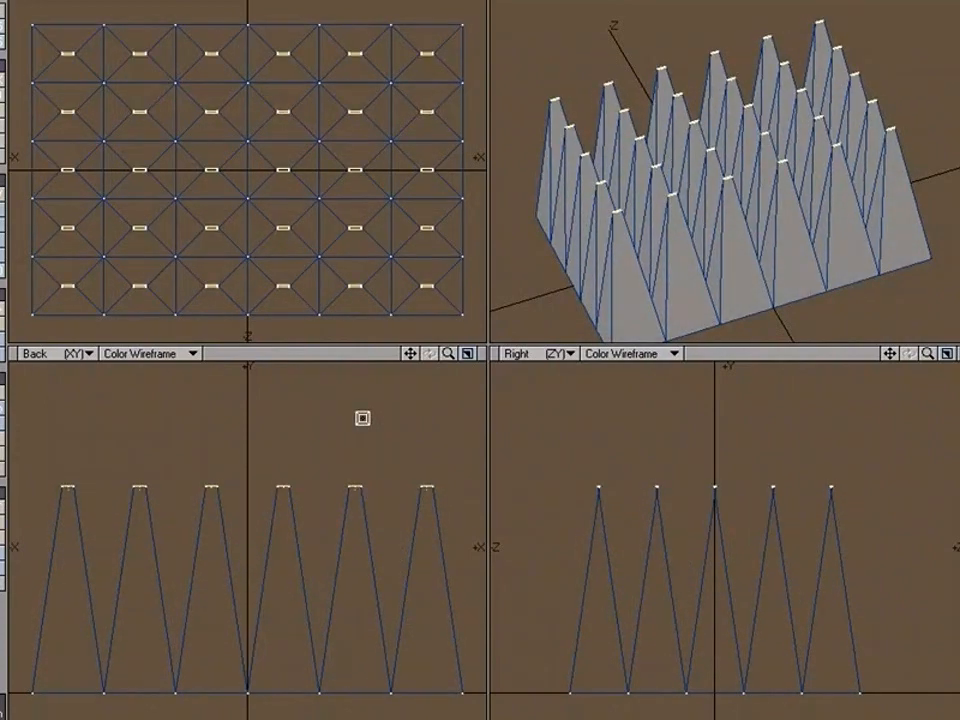
pyautogui.press('space')
pyautogui.moveTo(333, 418)
pyautogui.mouseDown(button='right')
pyautogui.moveTo(437, 631)
pyautogui.moveTo(486, 620)
pyautogui.mouseUp(button='right')
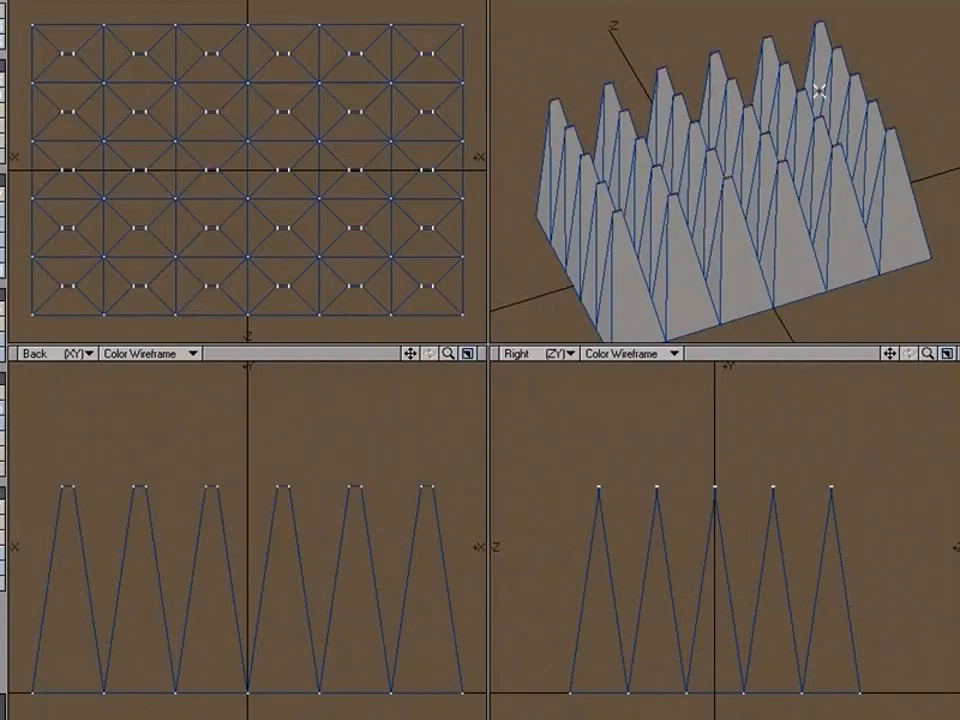
pyautogui.keyDown('alt'); pyautogui.moveTo(818, 161); pyautogui.dragTo(790, 170); pyautogui.keyUp('alt')
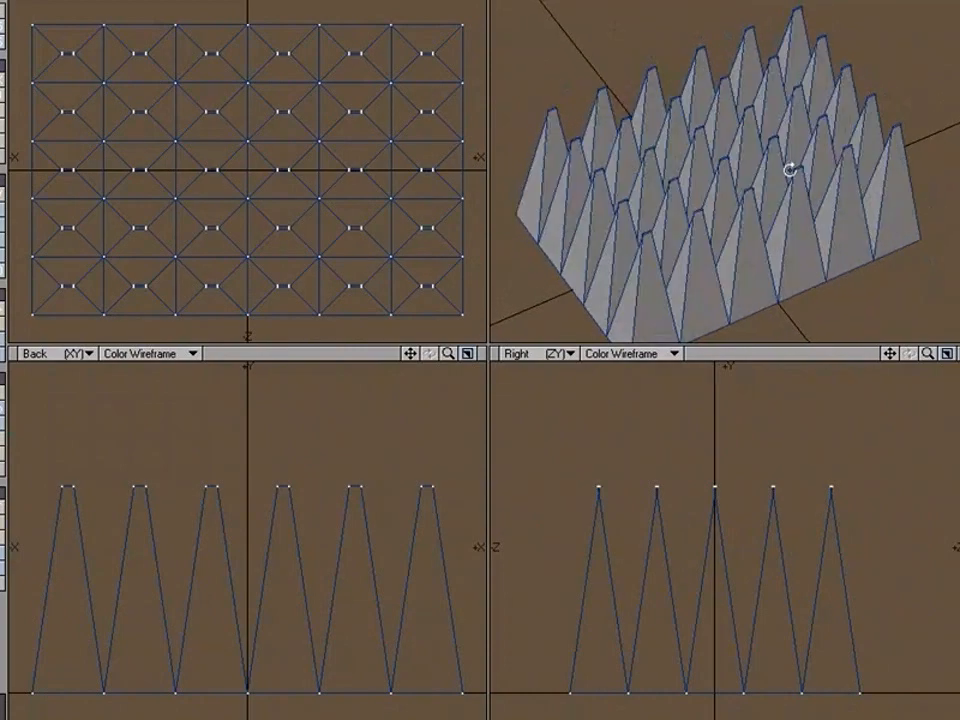
pyautogui.press('u')
# Bevel all grid polygons upward and inward into tapered columns about 3.4 m tall with wider flat tops, and drop the selection
pyautogui.press('b')
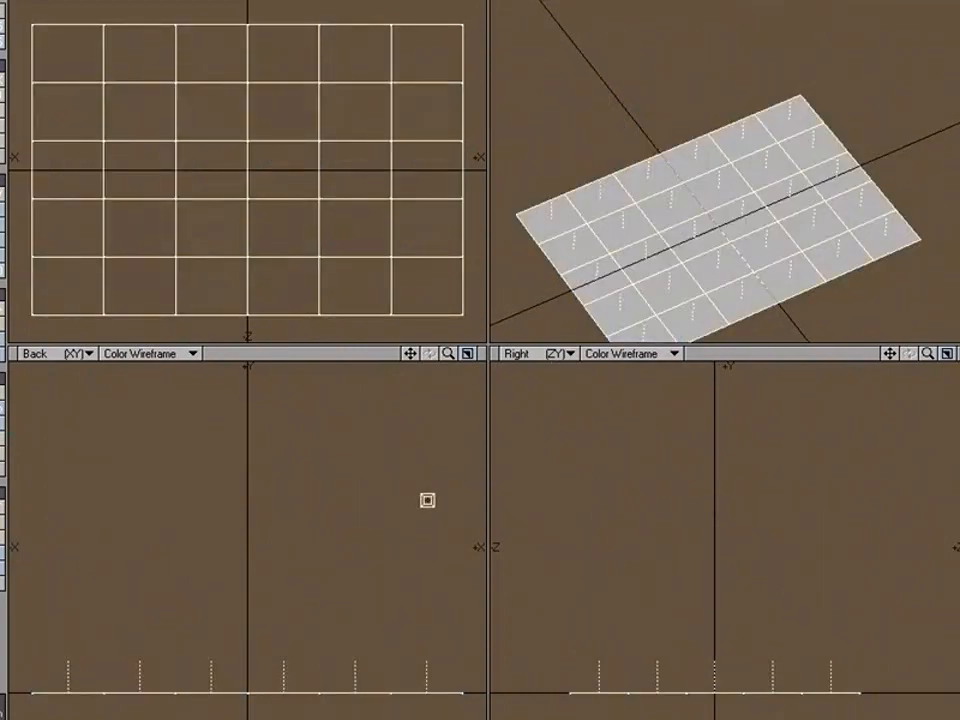
pyautogui.moveTo(428, 499); pyautogui.dragTo(403, 321)
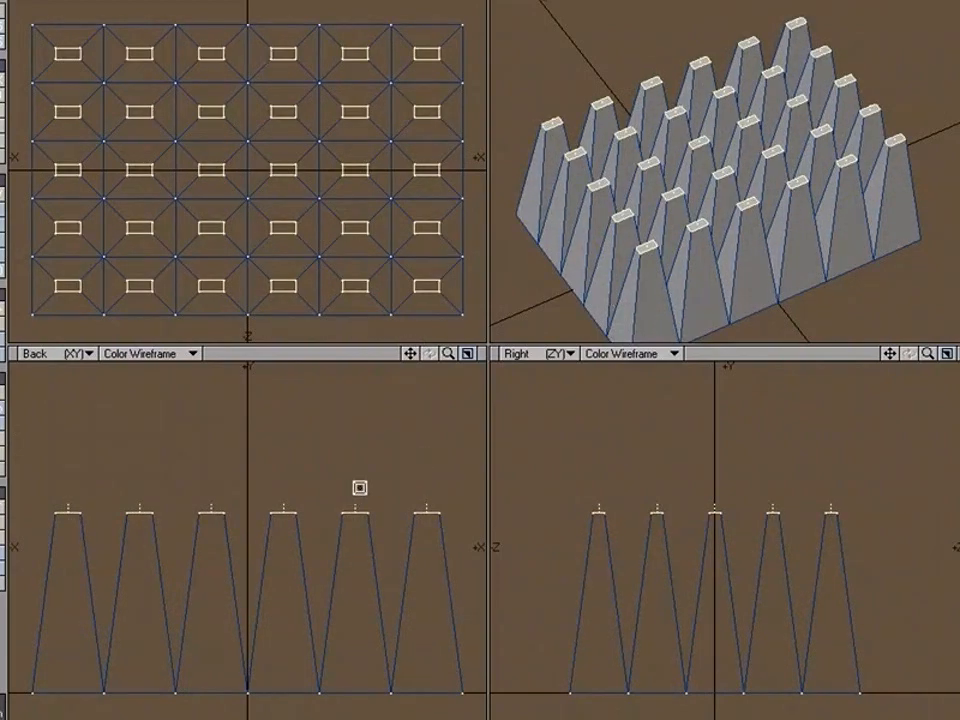
pyautogui.moveTo(360, 489); pyautogui.dragTo(360, 439)
pyautogui.moveTo(725, 150)
pyautogui.keyDown('alt'); pyautogui.mouseDown()
pyautogui.moveTo(658, 133)
pyautogui.moveTo(741, 146)
pyautogui.moveTo(719, 148)
pyautogui.mouseUp(); pyautogui.keyUp('alt')
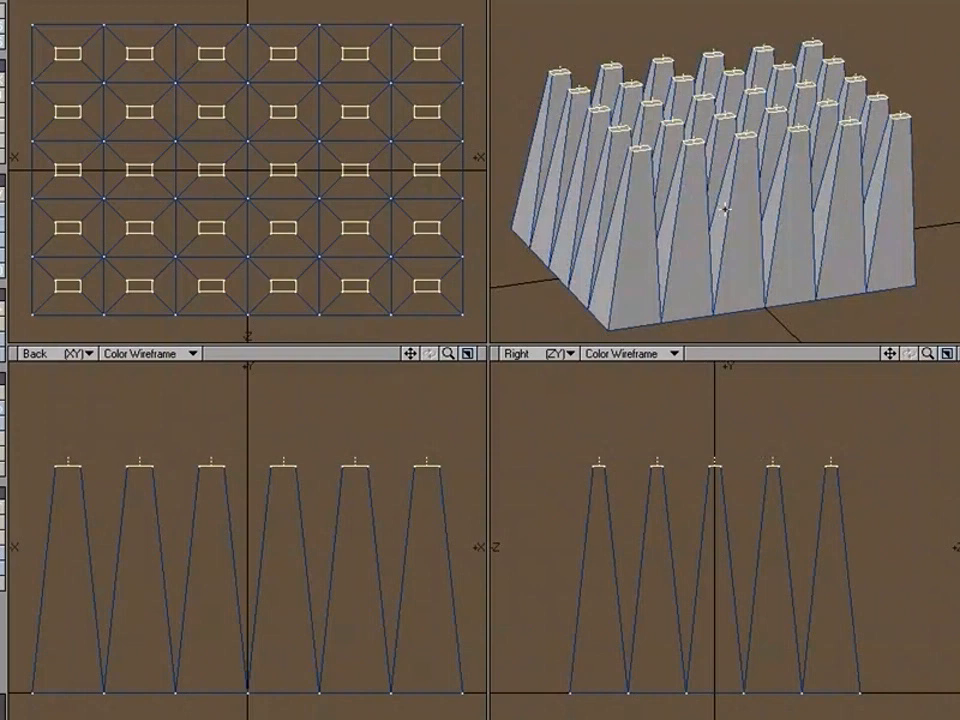
pyautogui.press('/')
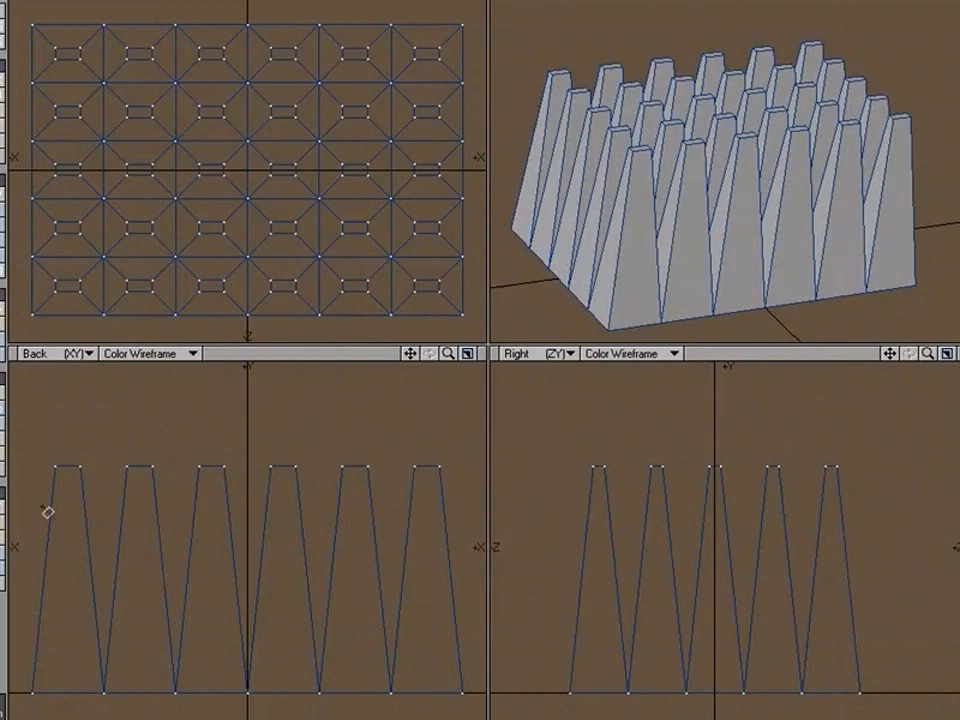
# Slice all the columns with three horizontal Knife cuts in the Back view, near the top, mid-height and near the base
pyautogui.moveTo(27, 509); pyautogui.dragTo(530, 509)
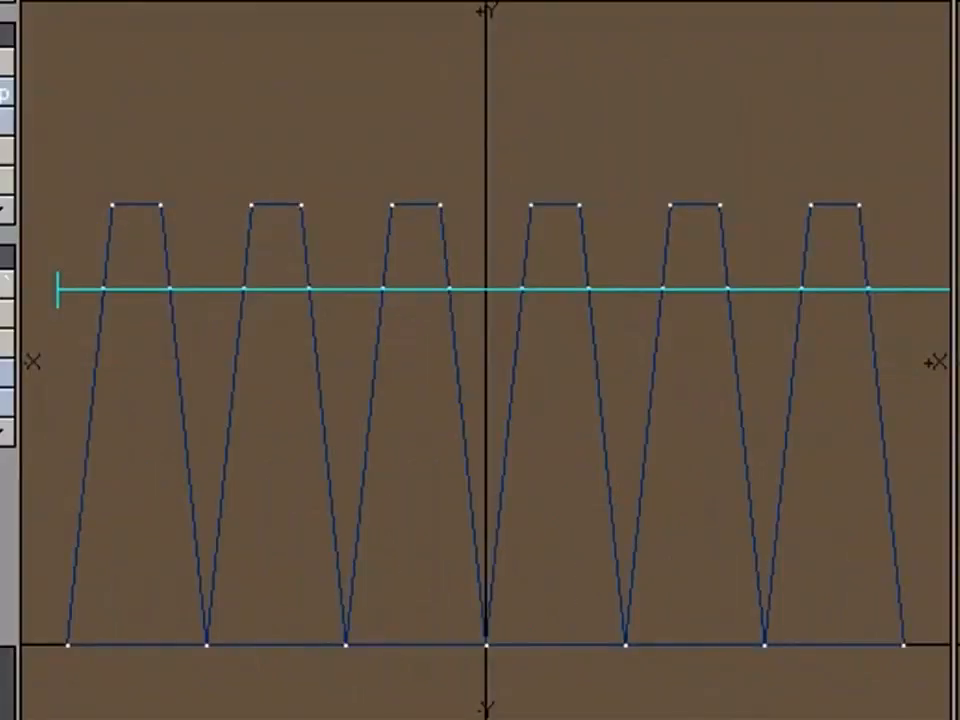
pyautogui.rightClick(303, 570)
pyautogui.moveTo(598, 410); pyautogui.dragTo(508, 452, button='right')
pyautogui.moveTo(533, 553); pyautogui.dragTo(505, 569, button='right')
pyautogui.press('space')
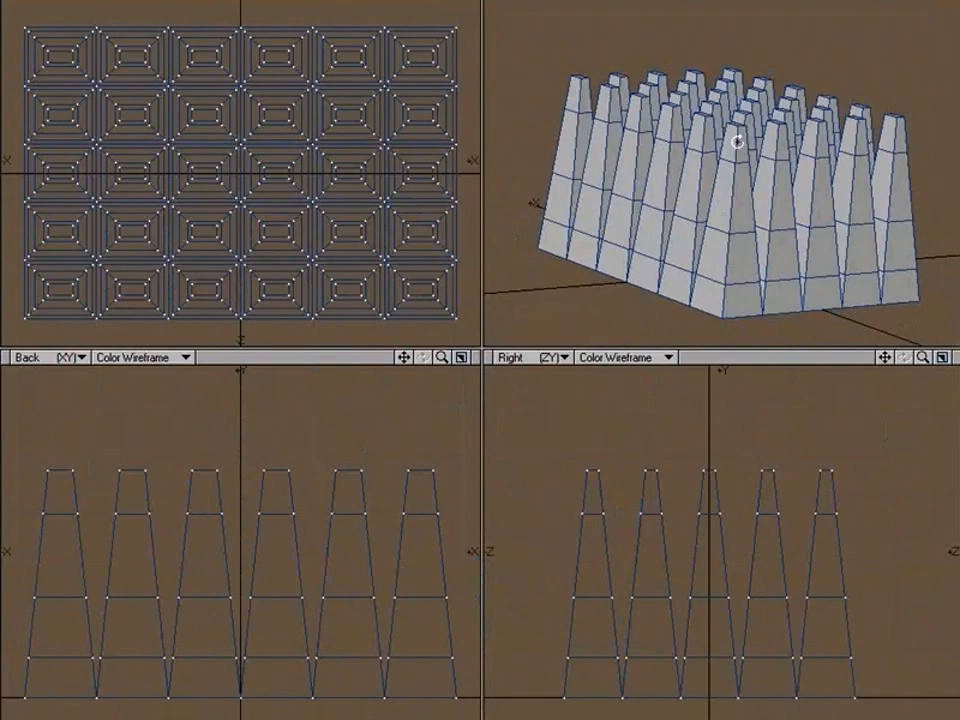
pyautogui.keyDown('alt'); pyautogui.moveTo(737, 144); pyautogui.dragTo(740, 154); pyautogui.keyUp('alt')
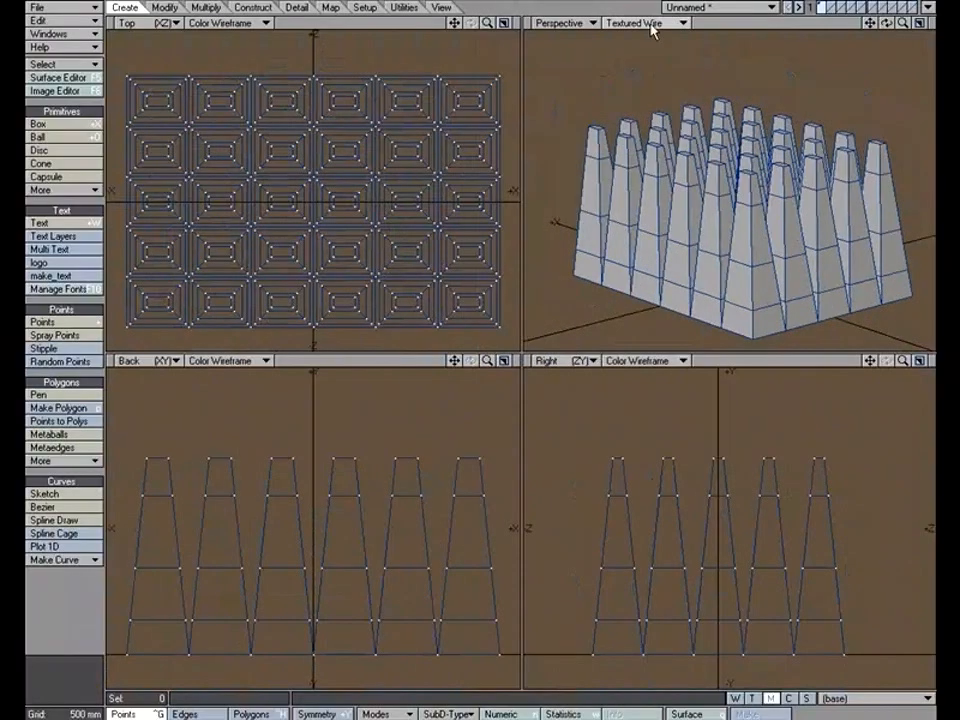
# Set the Perspective view to Weight Shade and create a weight map named Bend without an initial value
pyautogui.click(645, 24)
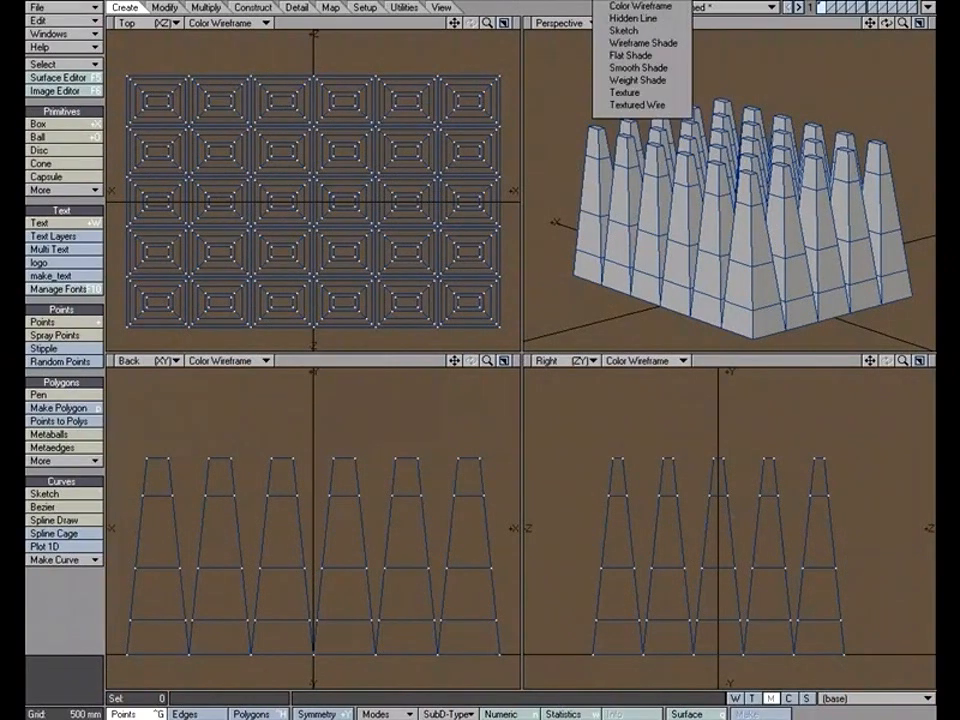
pyautogui.click(640, 81)
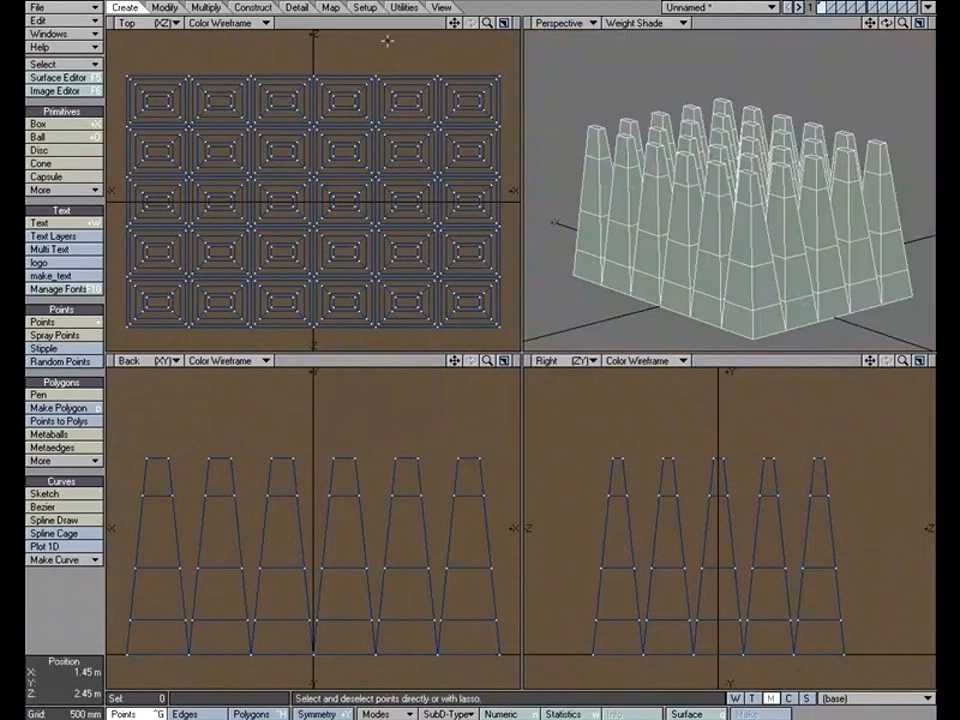
pyautogui.click(736, 698)
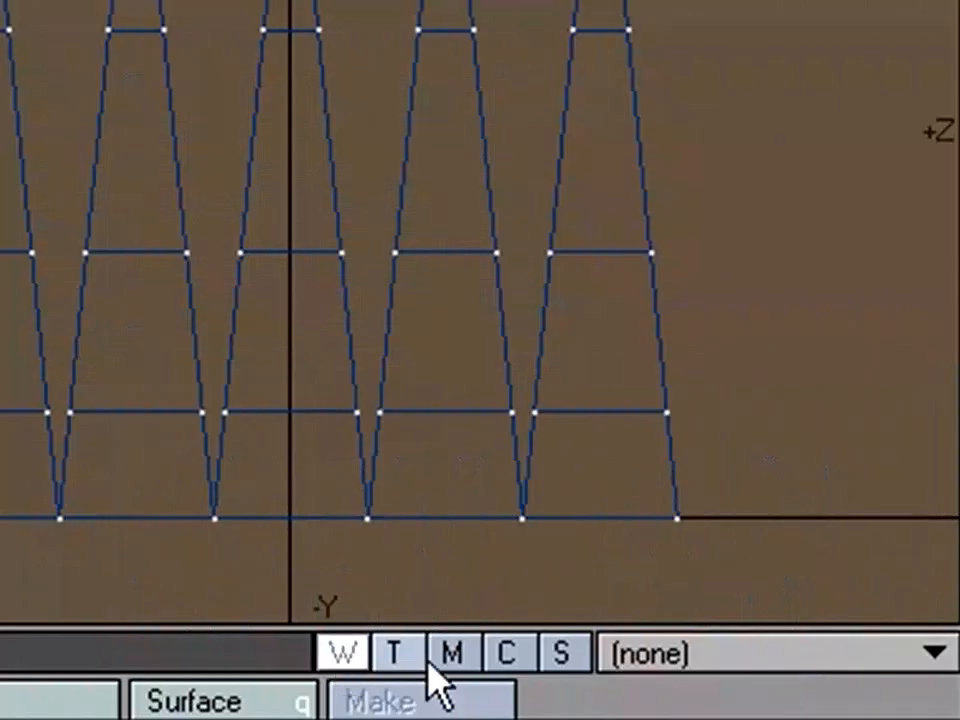
pyautogui.click(839, 702)
pyautogui.click(839, 716)
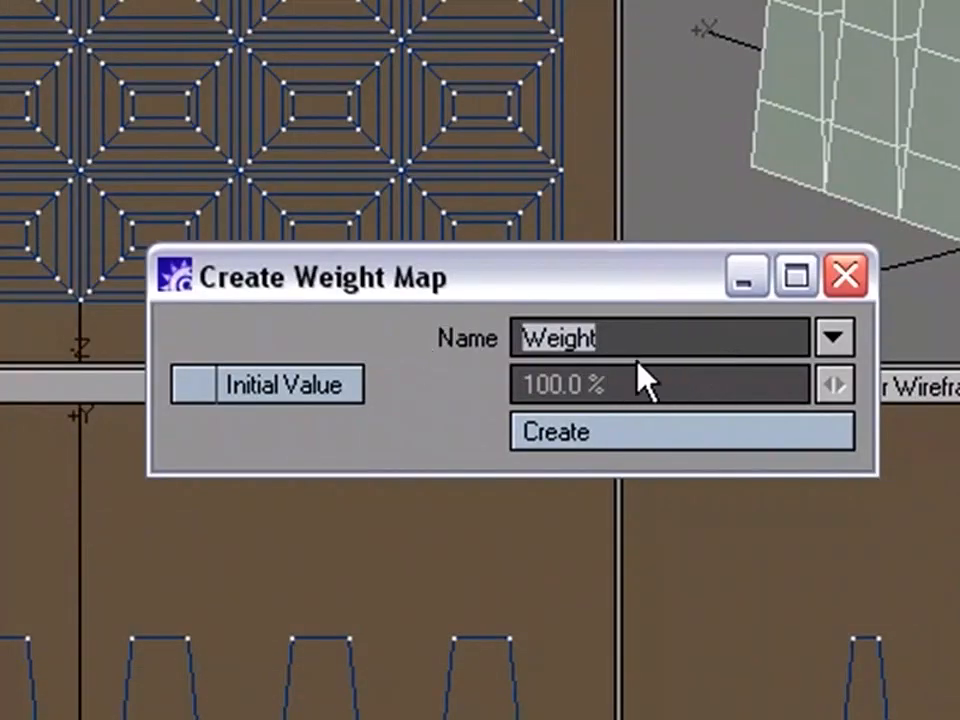
pyautogui.write('Bend')
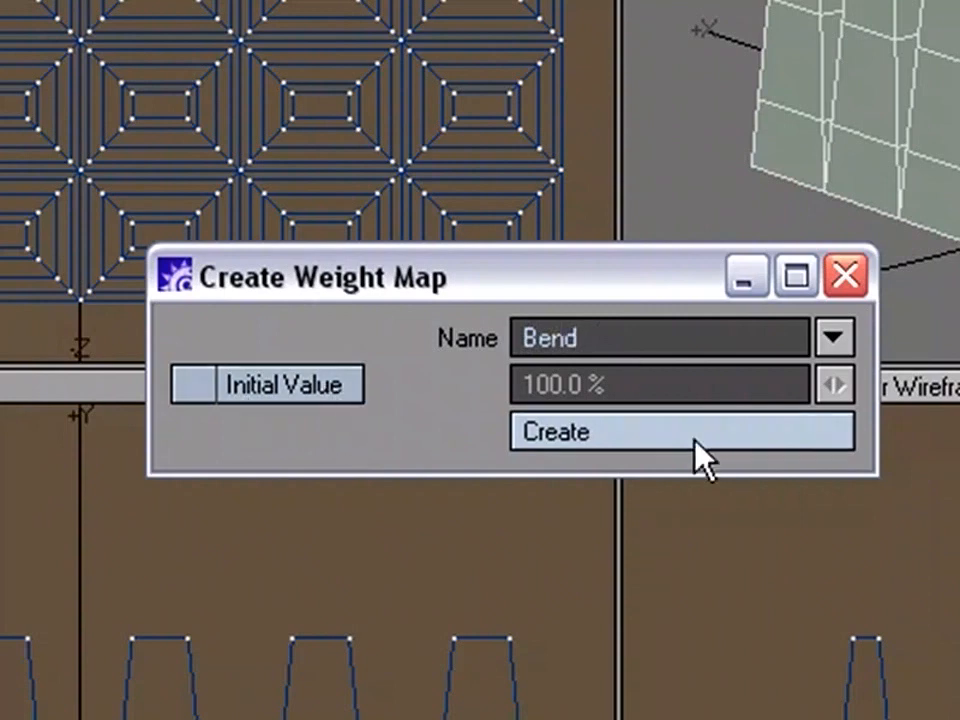
pyautogui.click(845, 276)
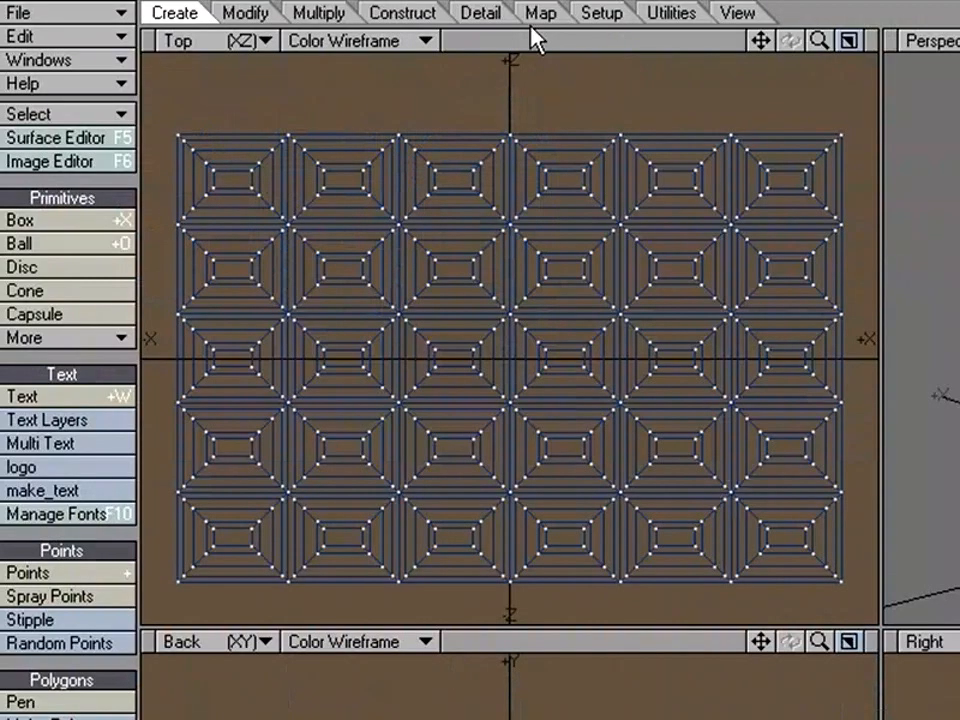
# Apply a 100% Bend weight with Linear falloff and a fixed range from Y -50 mm at the base to 3.4 m
pyautogui.click(541, 14)
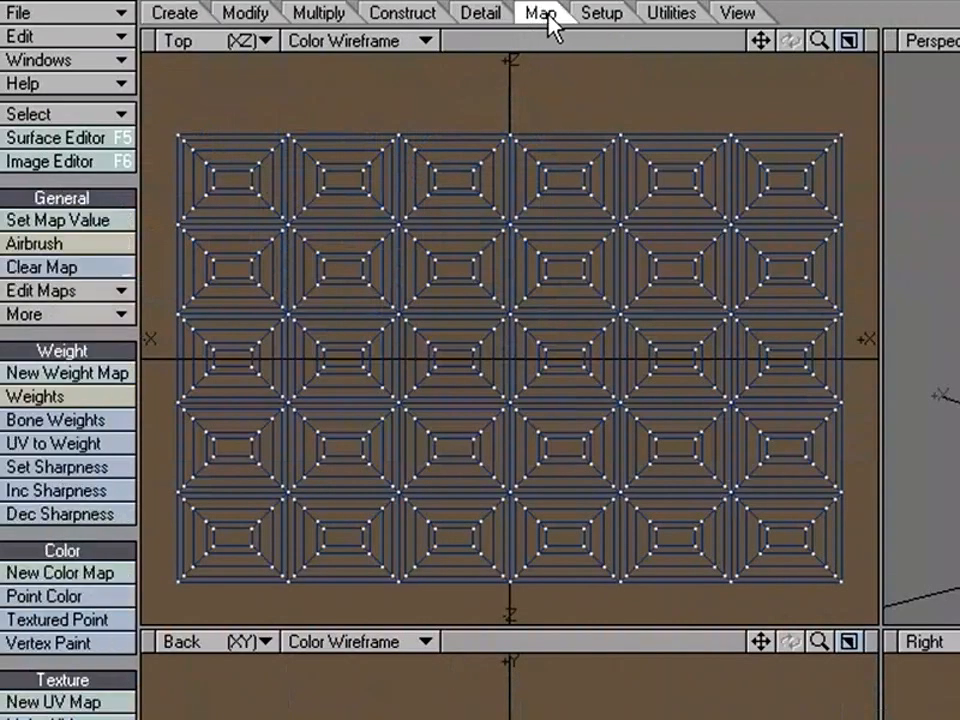
pyautogui.click(84, 399)
pyautogui.press('n')
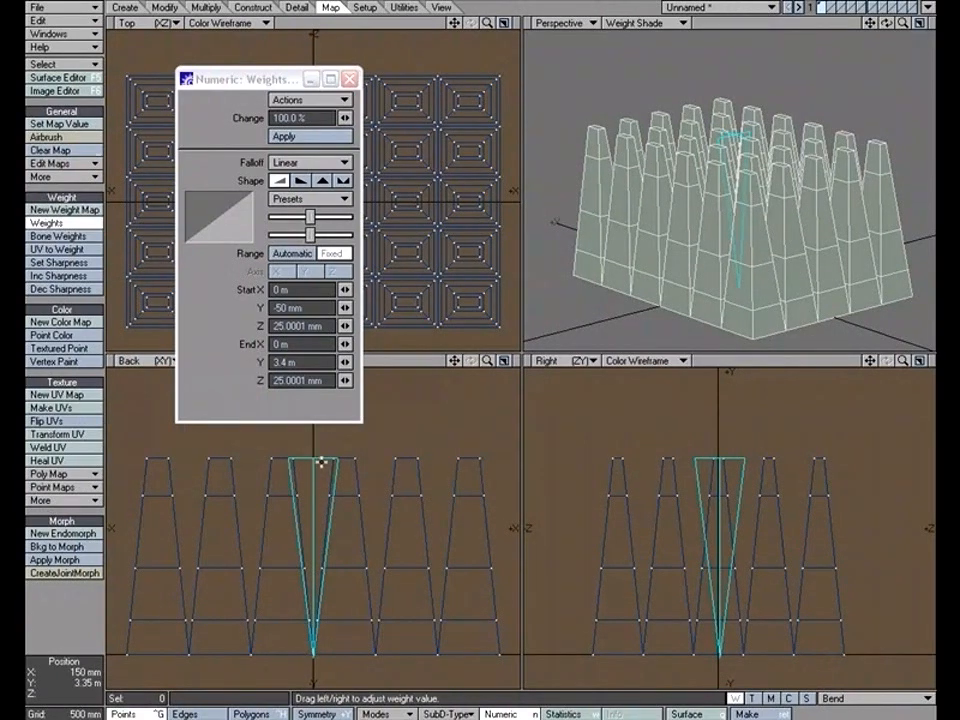
pyautogui.click(310, 137)
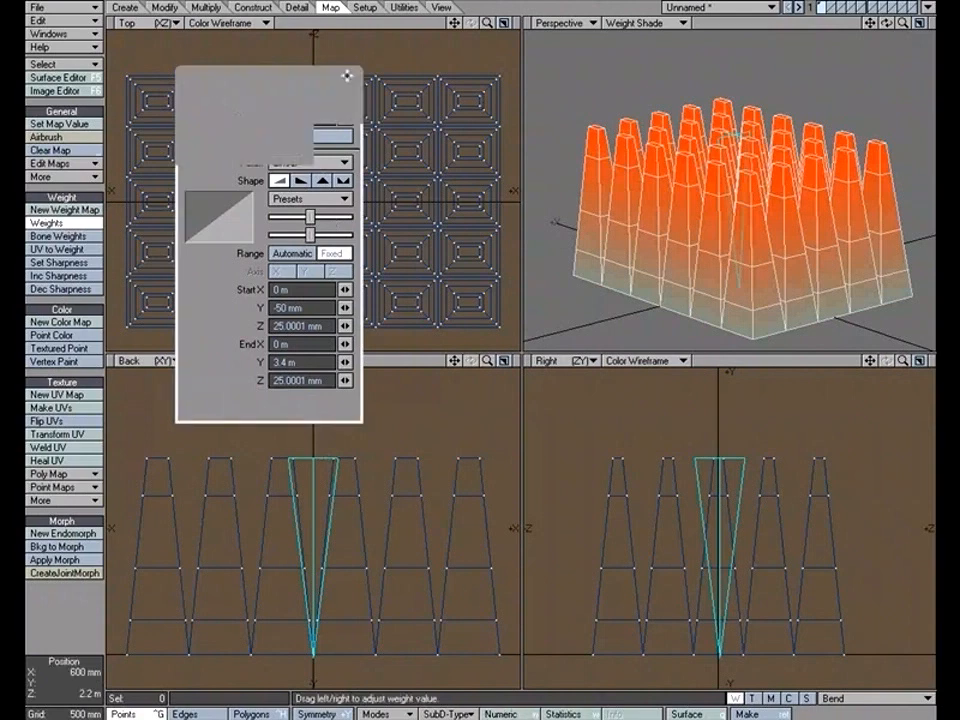
pyautogui.press('space')
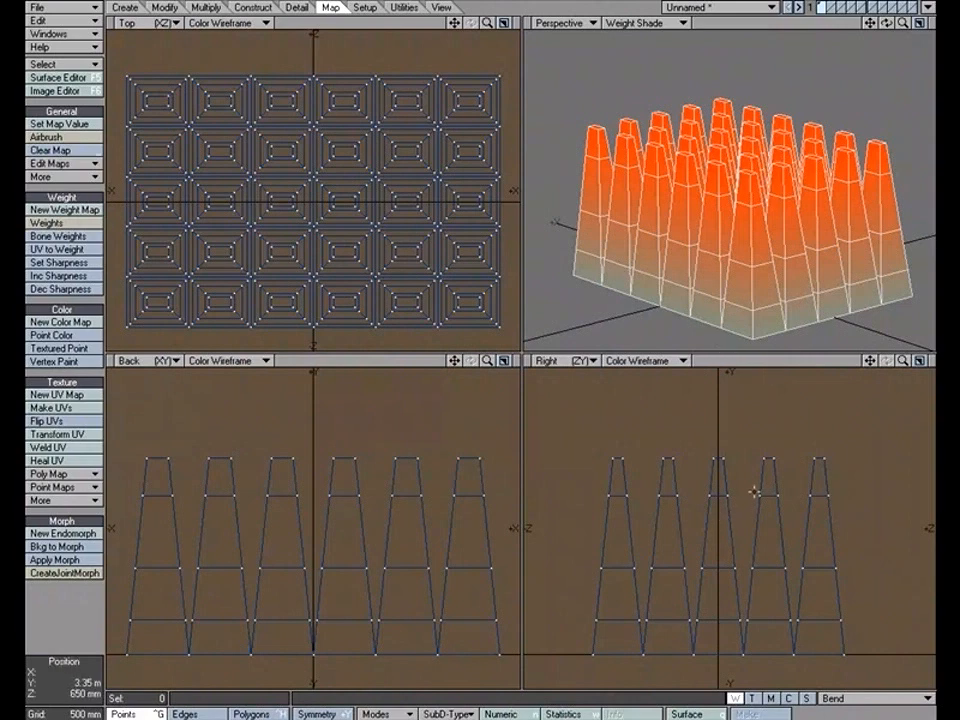
# Activate the Rotate tool and set its falloff to Weight Map
pyautogui.click(163, 8)
pyautogui.click(68, 236)
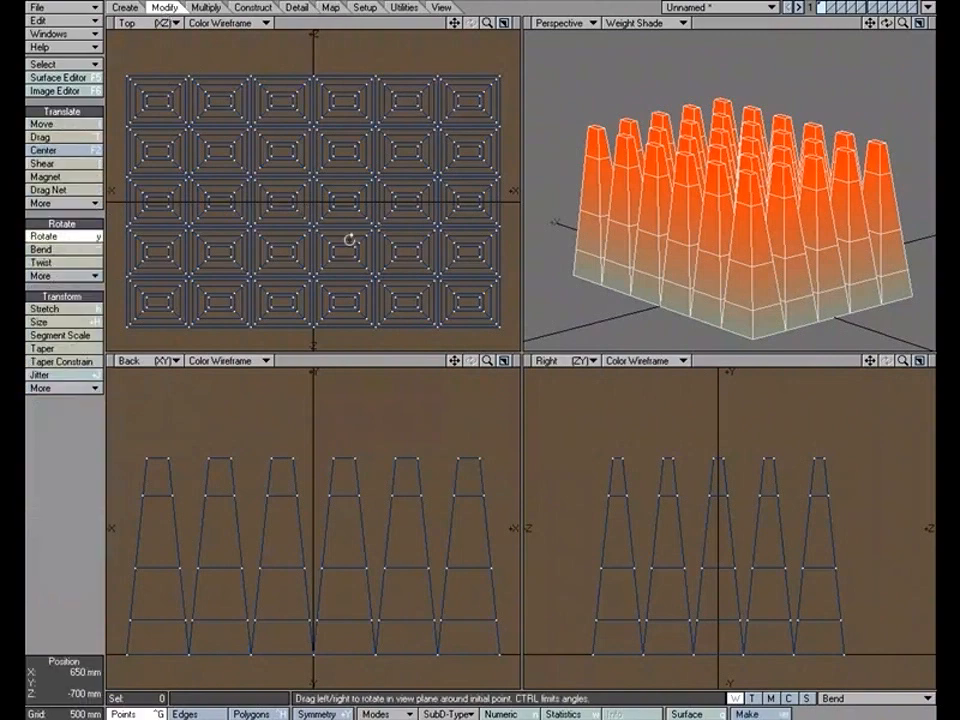
pyautogui.press('n')
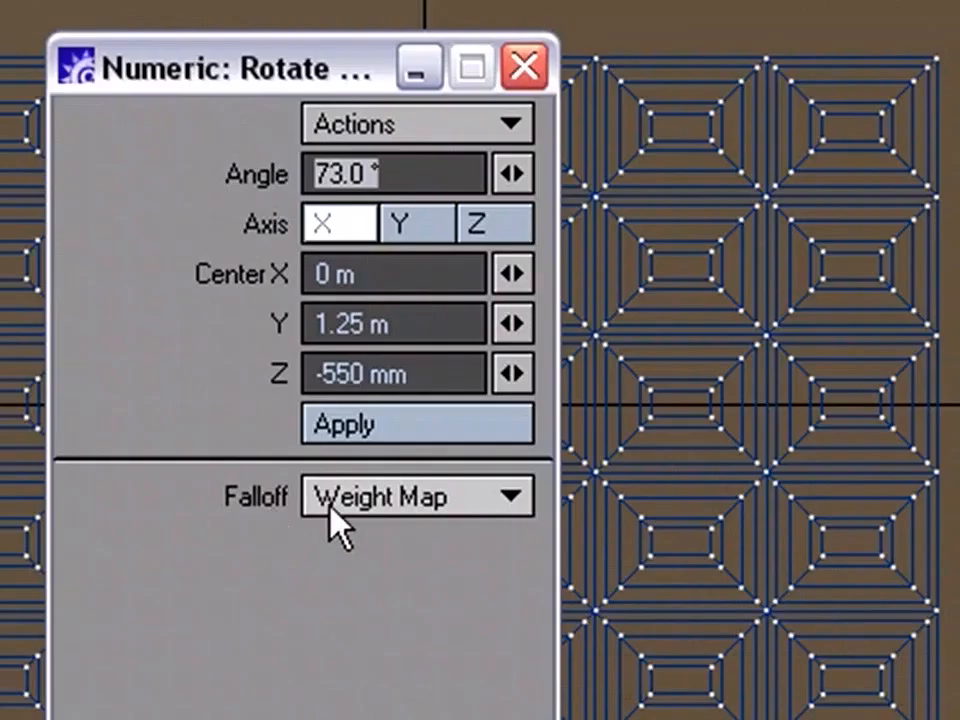
pyautogui.click(284, 240)
pyautogui.click(286, 239)
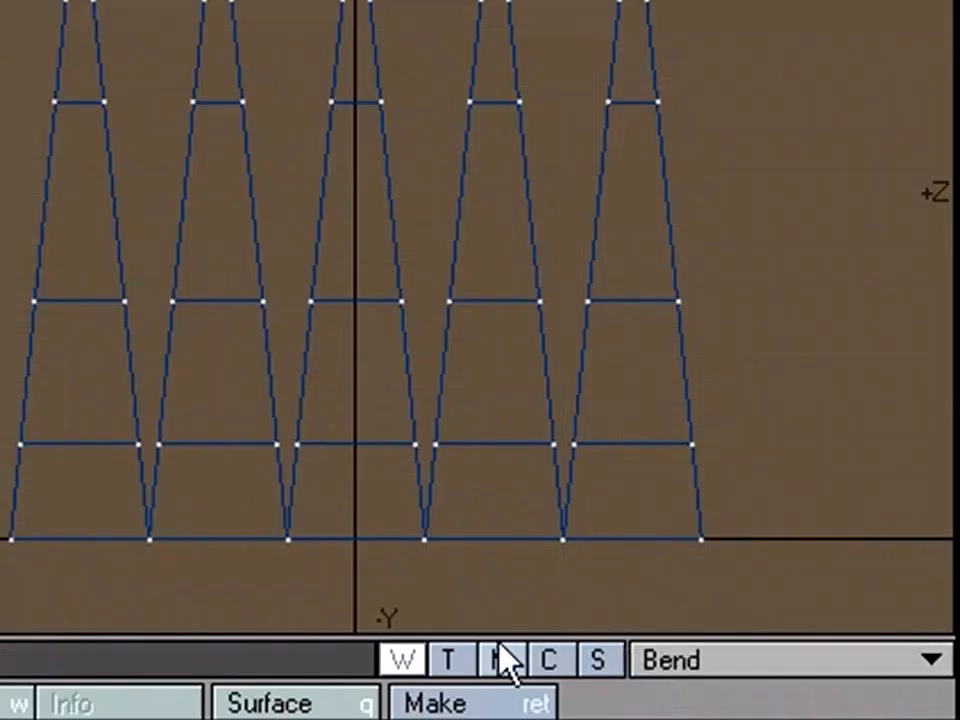
# Create a Relative endomorph named Bend
pyautogui.click(512, 664)
pyautogui.moveTo(720, 662); pyautogui.dragTo(722, 702)
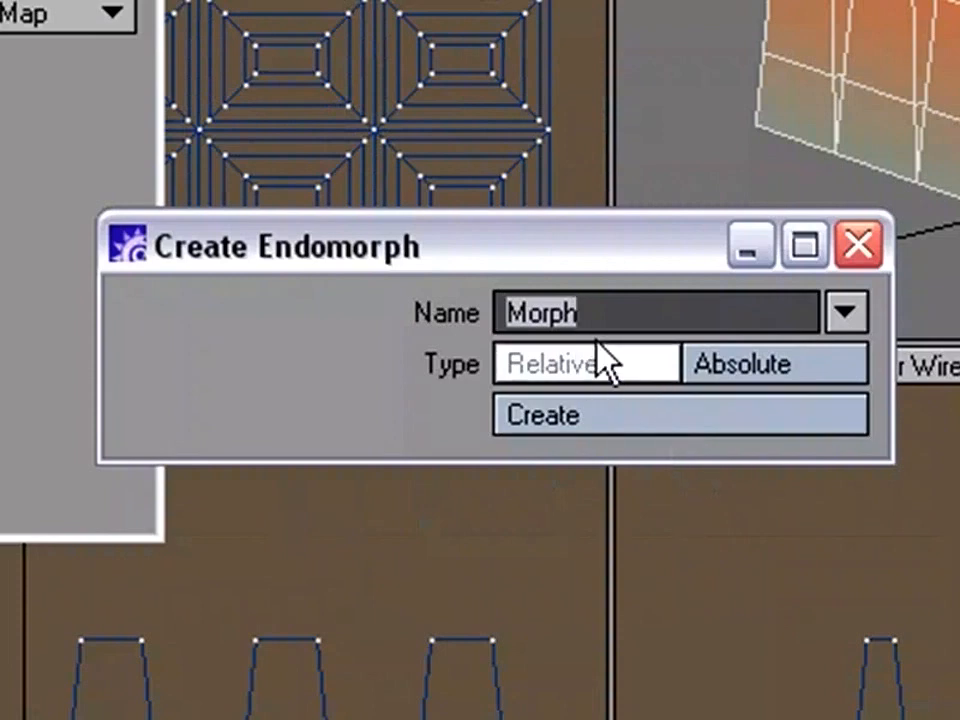
pyautogui.write('Bend')
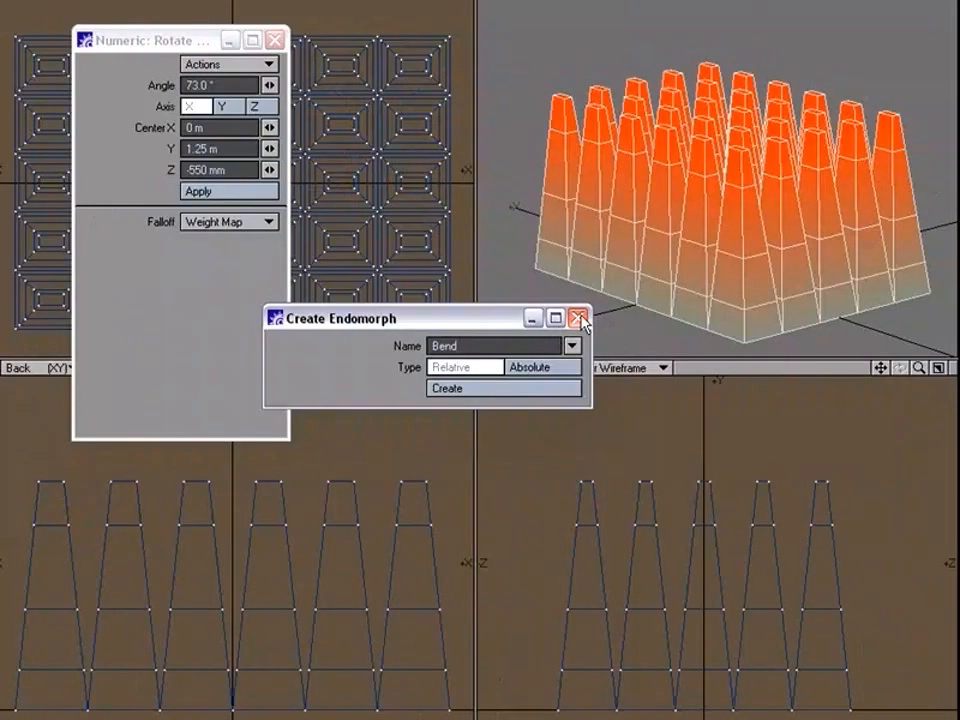
pyautogui.press('Return')
# Rotate the columns about 62° in the Right view using the weight falloff, and stretch them vertically to about 83% from the base
pyautogui.moveTo(632, 605)
pyautogui.mouseDown()
pyautogui.moveTo(678, 605)
pyautogui.moveTo(645, 610)
pyautogui.mouseUp()
pyautogui.press('h')
pyautogui.moveTo(568, 677); pyautogui.dragTo(567, 698)
pyautogui.hotkey('ctrl', 'z')
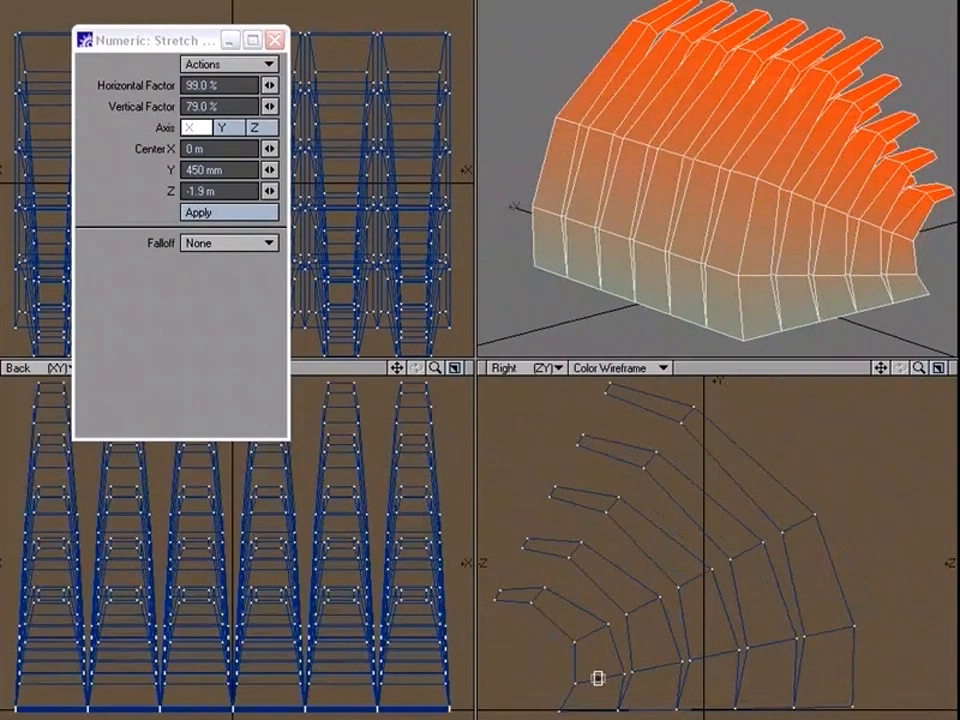
pyautogui.moveTo(668, 710); pyautogui.dragTo(668, 719)
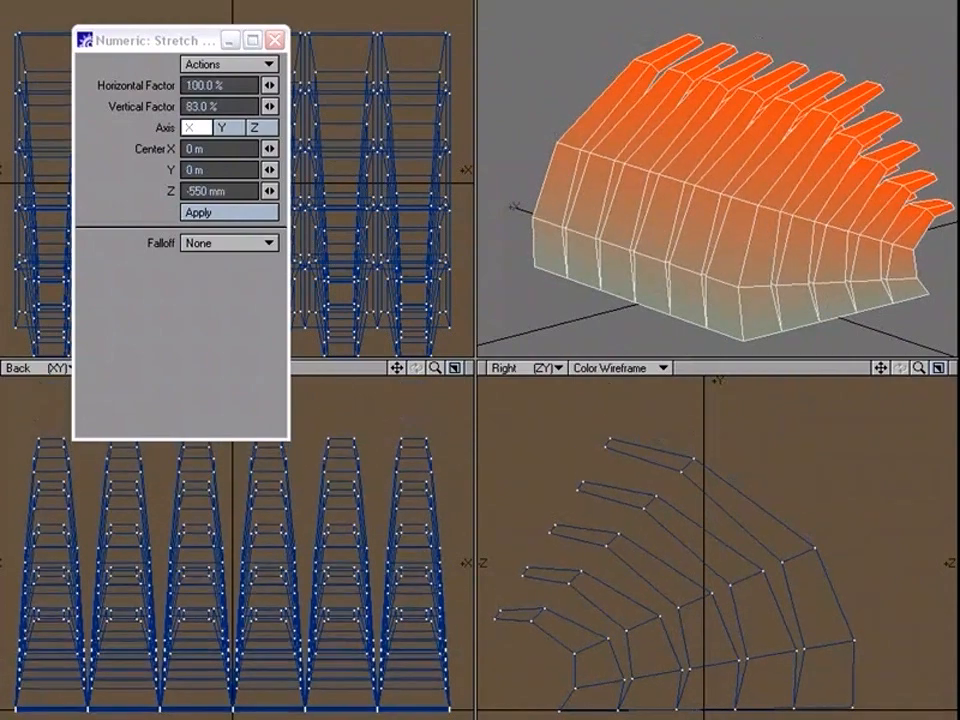
pyautogui.keyDown('alt'); pyautogui.moveTo(800, 262); pyautogui.dragTo(660, 150); pyautogui.keyUp('alt')
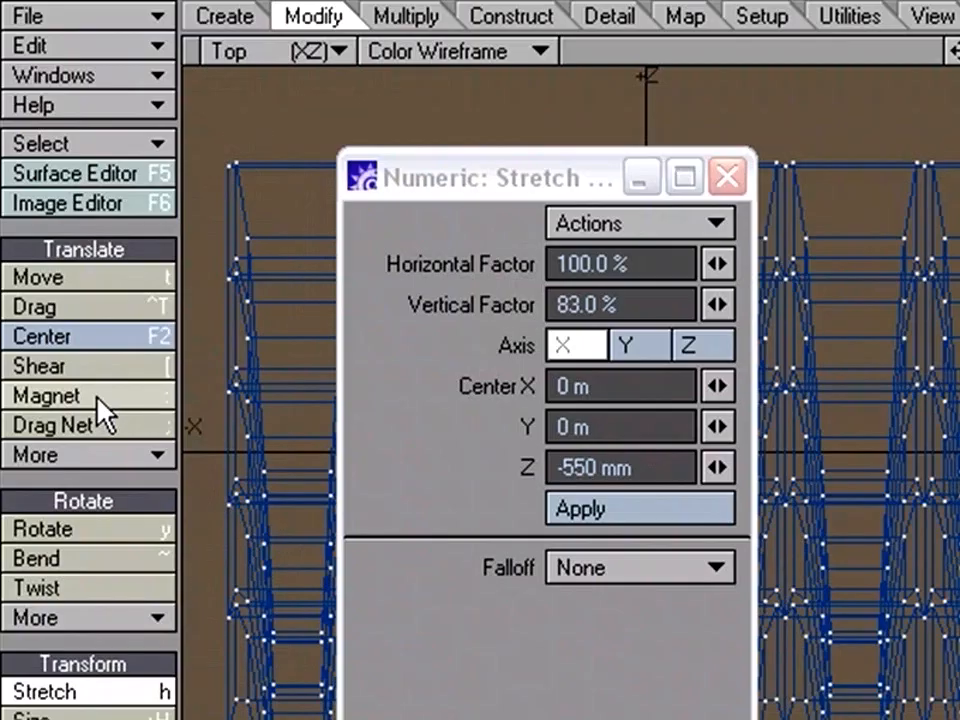
# Reset the Rotate tool's falloff to None and close its numeric settings
pyautogui.click(90, 529)
pyautogui.click(630, 538)
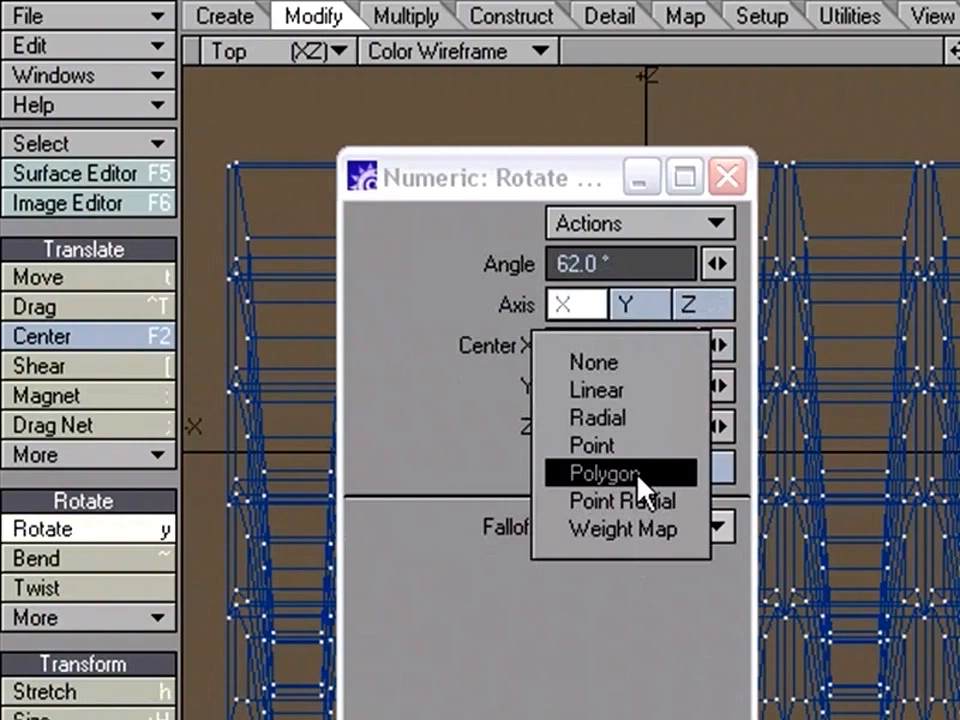
pyautogui.click(636, 366)
pyautogui.click(727, 177)
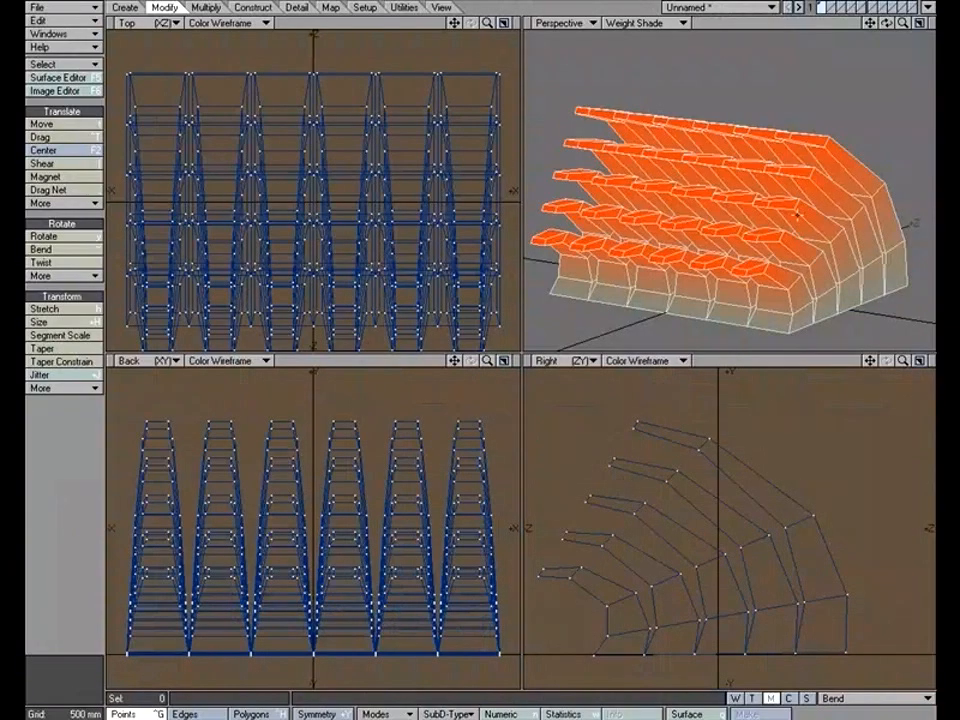
# Switch the active morph map from Bend back to the base shape
pyautogui.moveTo(796, 214)
pyautogui.keyDown('alt'); pyautogui.mouseDown()
pyautogui.moveTo(838, 137)
pyautogui.moveTo(821, 182)
pyautogui.moveTo(770, 170)
pyautogui.moveTo(718, 137)
pyautogui.moveTo(756, 169)
pyautogui.mouseUp(); pyautogui.keyUp('alt')
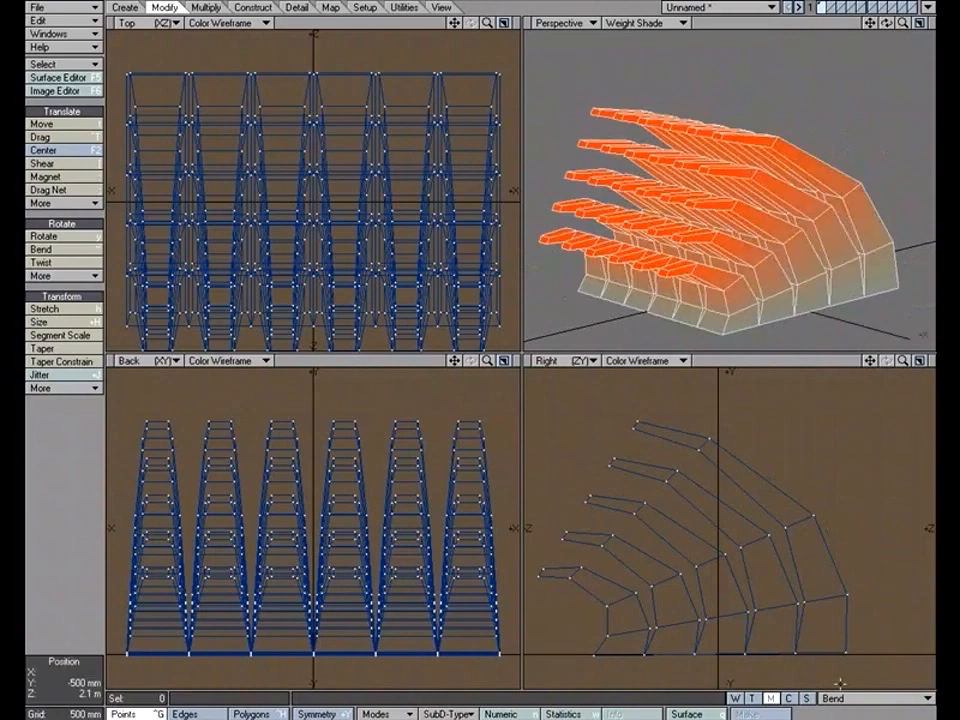
pyautogui.click(840, 698)
pyautogui.click(838, 688)
pyautogui.keyDown('alt'); pyautogui.moveTo(831, 214); pyautogui.dragTo(745, 218); pyautogui.keyUp('alt')
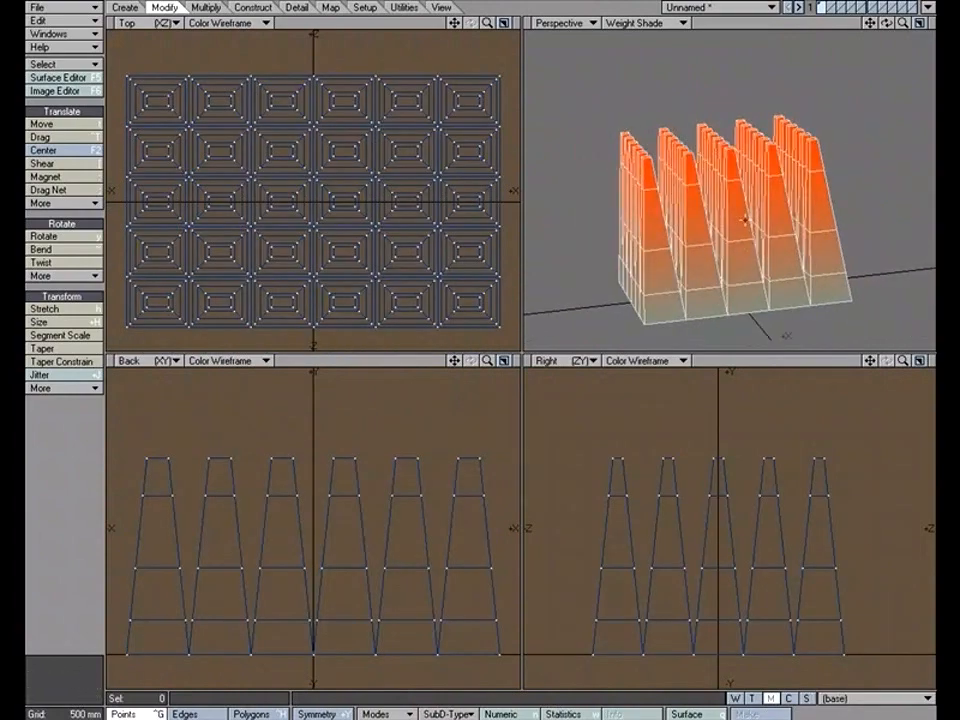
# Create a second Relative endomorph named Shrink
pyautogui.click(840, 698)
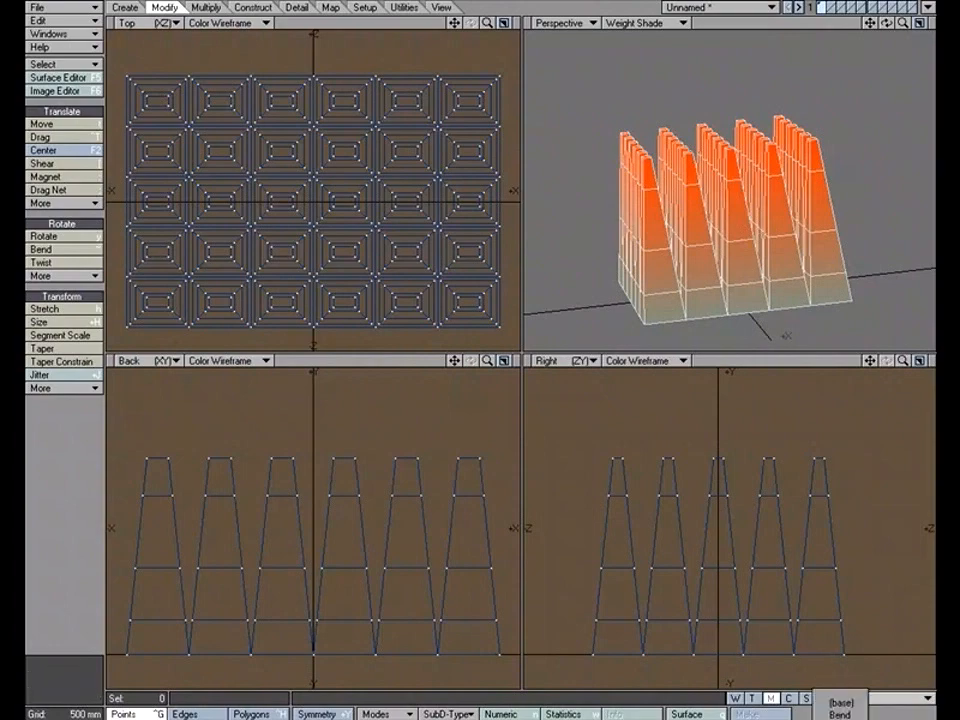
pyautogui.click(840, 717)
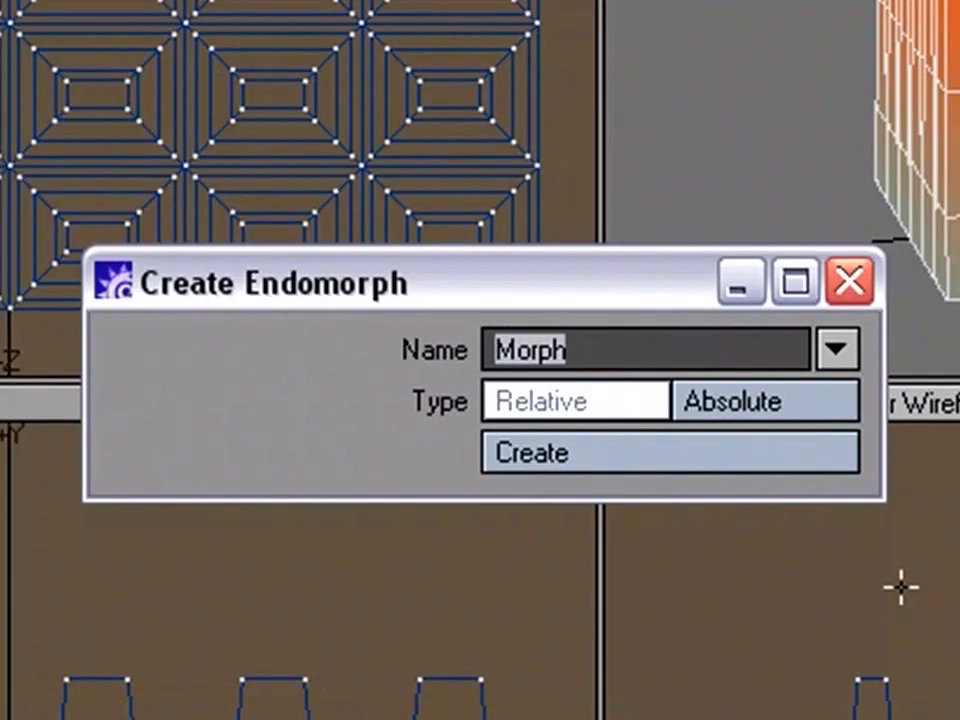
pyautogui.write('Shrink')
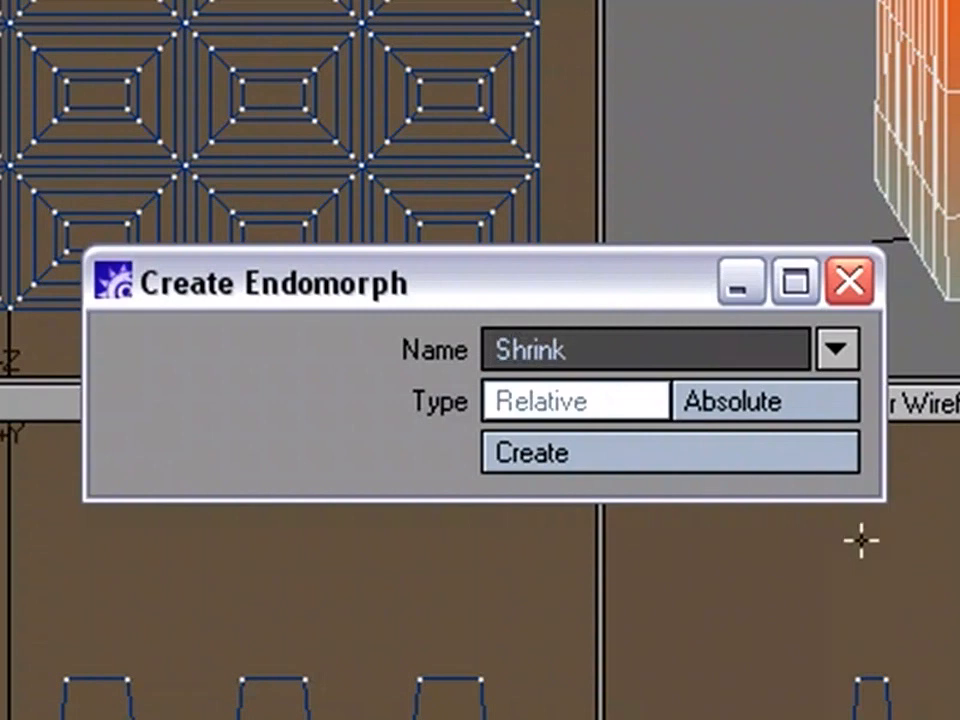
pyautogui.click(852, 284)
# Select the column points above the base row and stretch them down vertically into low bumps for the Shrink morph
pyautogui.moveTo(710, 398)
pyautogui.mouseDown()
pyautogui.moveTo(495, 410)
pyautogui.moveTo(546, 643)
pyautogui.moveTo(802, 650)
pyautogui.moveTo(787, 436)
pyautogui.mouseUp()
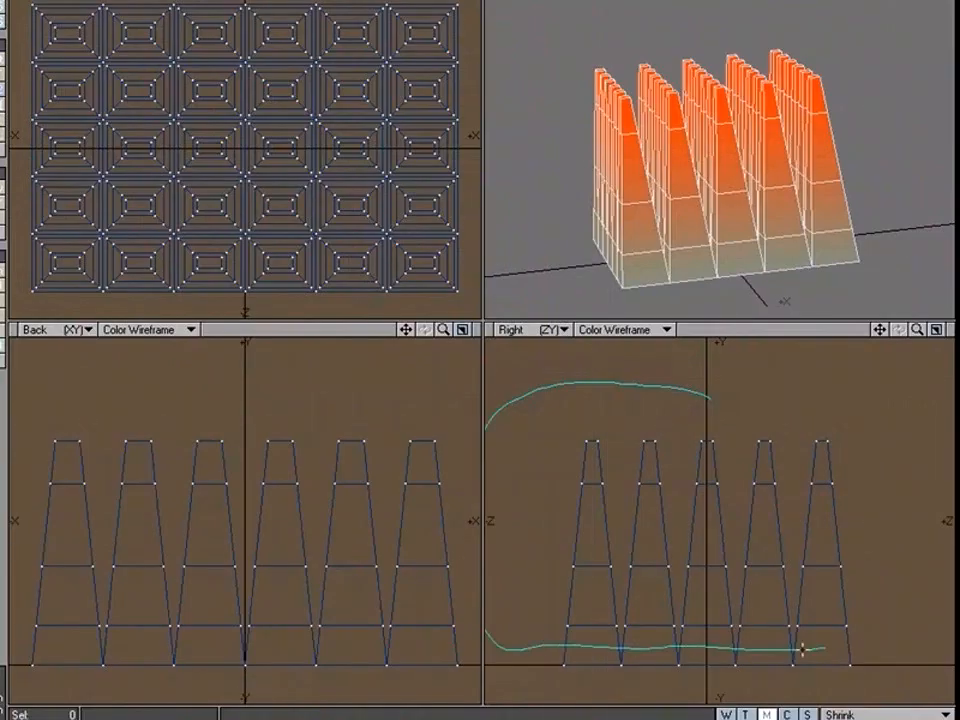
pyautogui.press('h')
pyautogui.keyDown('ctrl'); pyautogui.moveTo(697, 664); pyautogui.dragTo(697, 714); pyautogui.keyUp('ctrl')
pyautogui.moveTo(775, 519); pyautogui.dragTo(573, 504, button='right')
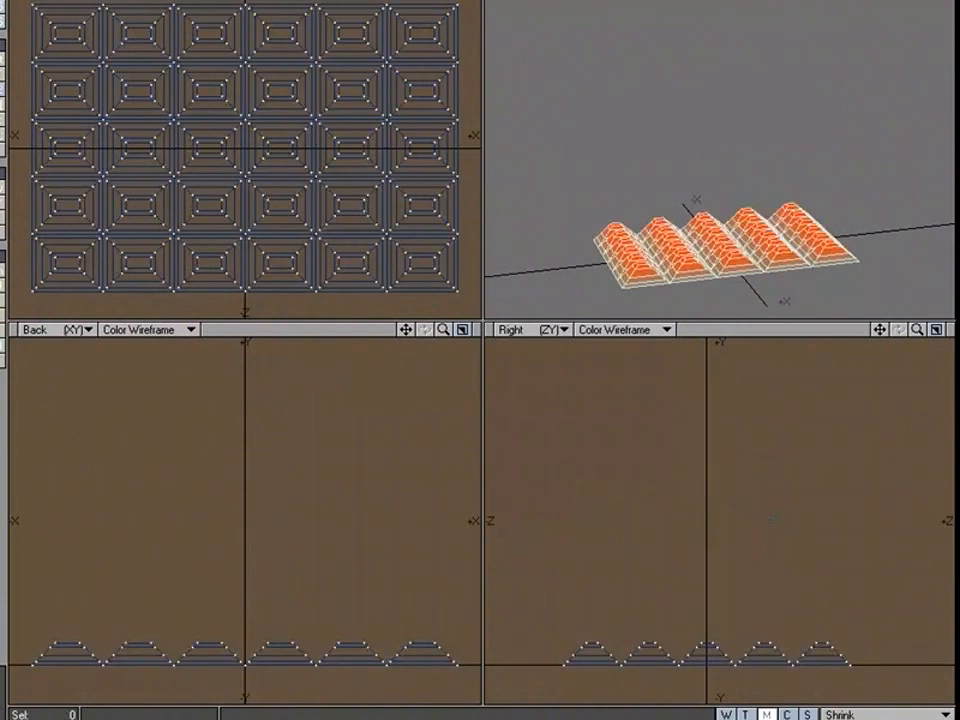
# Set the Perspective view's shading to Texture and convert the mesh to subpatches
pyautogui.click(617, 8)
pyautogui.press('a')
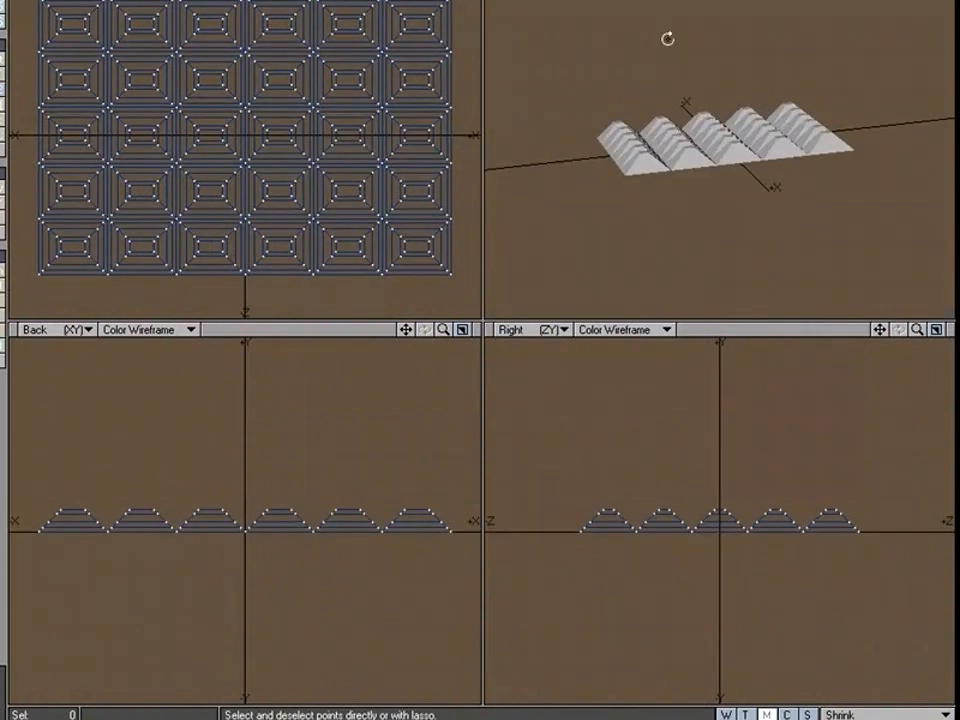
pyautogui.keyDown('alt'); pyautogui.moveTo(668, 39); pyautogui.dragTo(718, 123); pyautogui.keyUp('alt')
pyautogui.press('Tab')
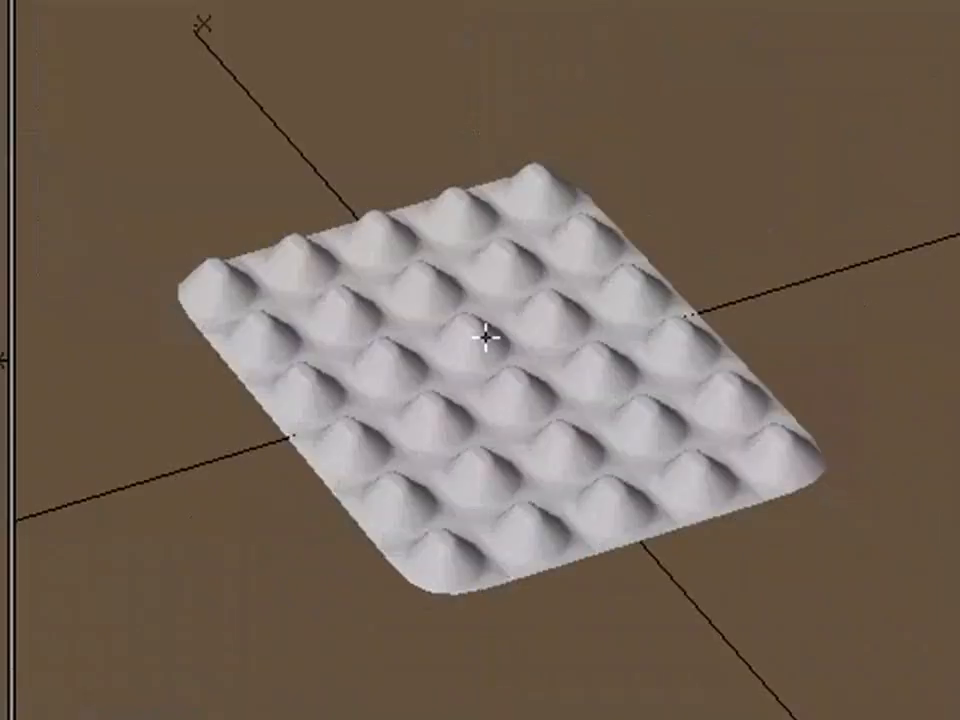
# Check the smoothed Shrink morph from several angles, and return the mesh to the base morph
pyautogui.moveTo(486, 338)
pyautogui.keyDown('alt'); pyautogui.mouseDown()
pyautogui.moveTo(531, 298)
pyautogui.moveTo(527, 268)
pyautogui.mouseUp(); pyautogui.keyUp('alt')
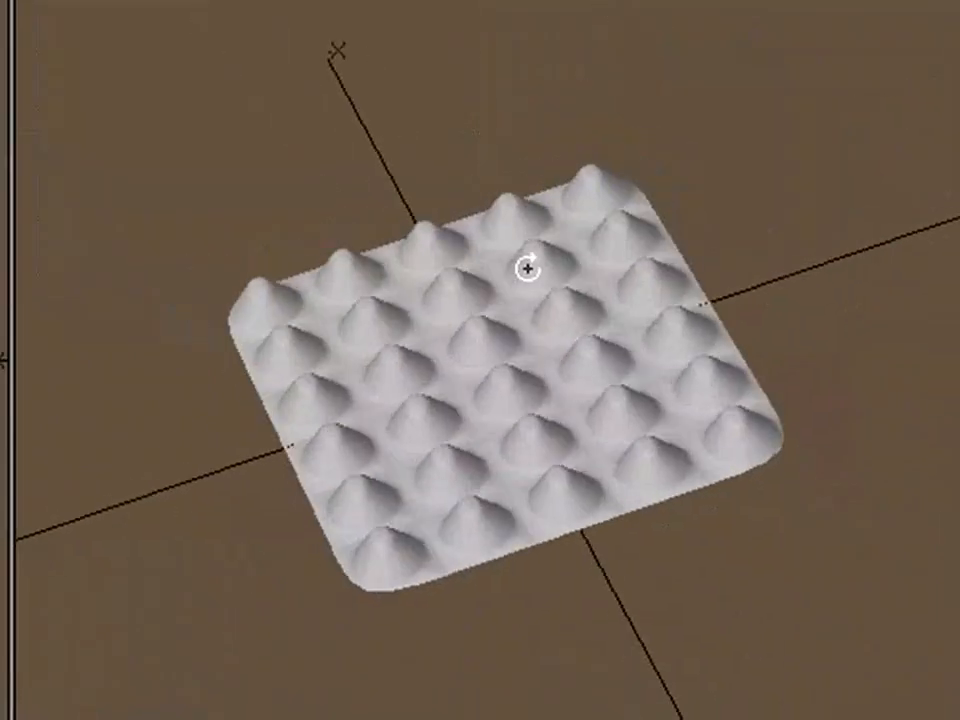
pyautogui.moveTo(456, 349)
pyautogui.keyDown('alt'); pyautogui.mouseDown()
pyautogui.moveTo(578, 444)
pyautogui.moveTo(549, 446)
pyautogui.mouseUp(); pyautogui.keyUp('alt')
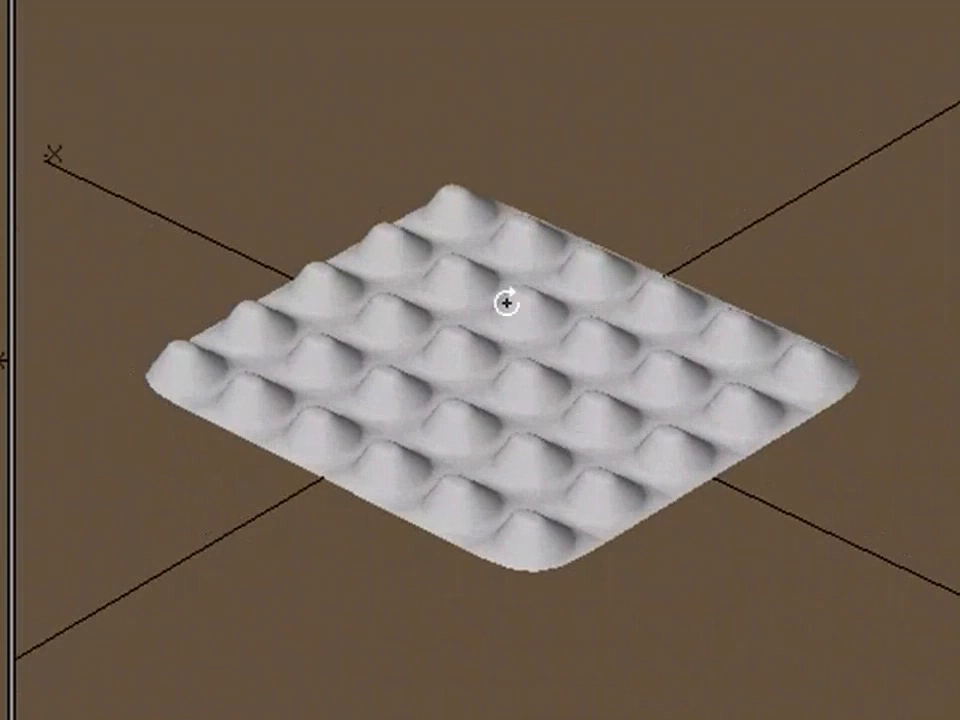
pyautogui.keyDown('alt'); pyautogui.moveTo(506, 302); pyautogui.dragTo(723, 352); pyautogui.keyUp('alt')
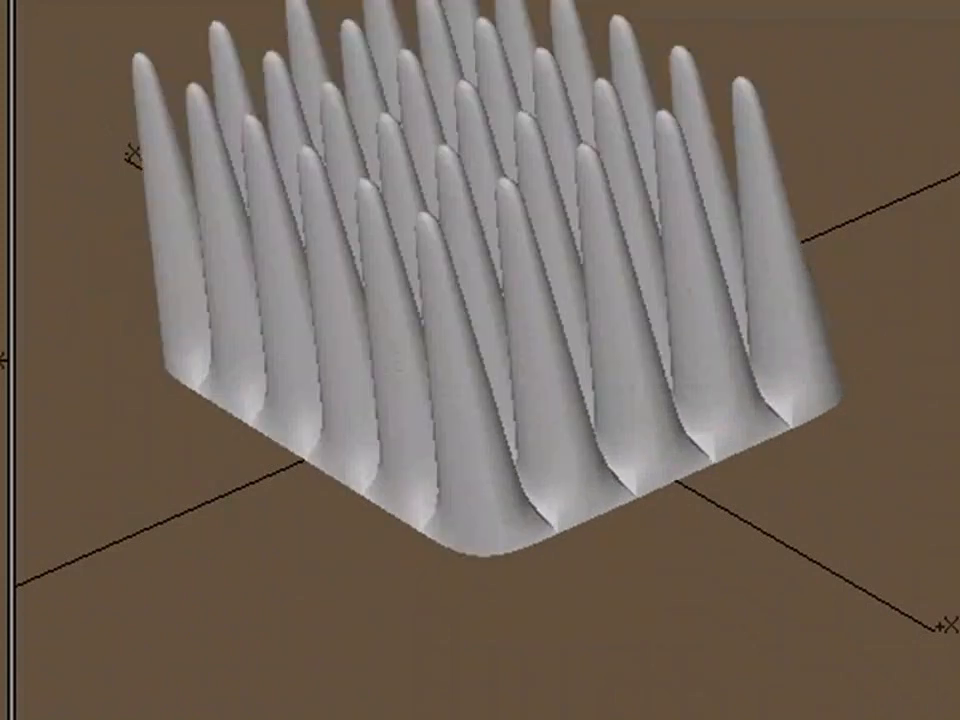
pyautogui.keyDown('alt'); pyautogui.moveTo(580, 462); pyautogui.dragTo(639, 371); pyautogui.keyUp('alt')
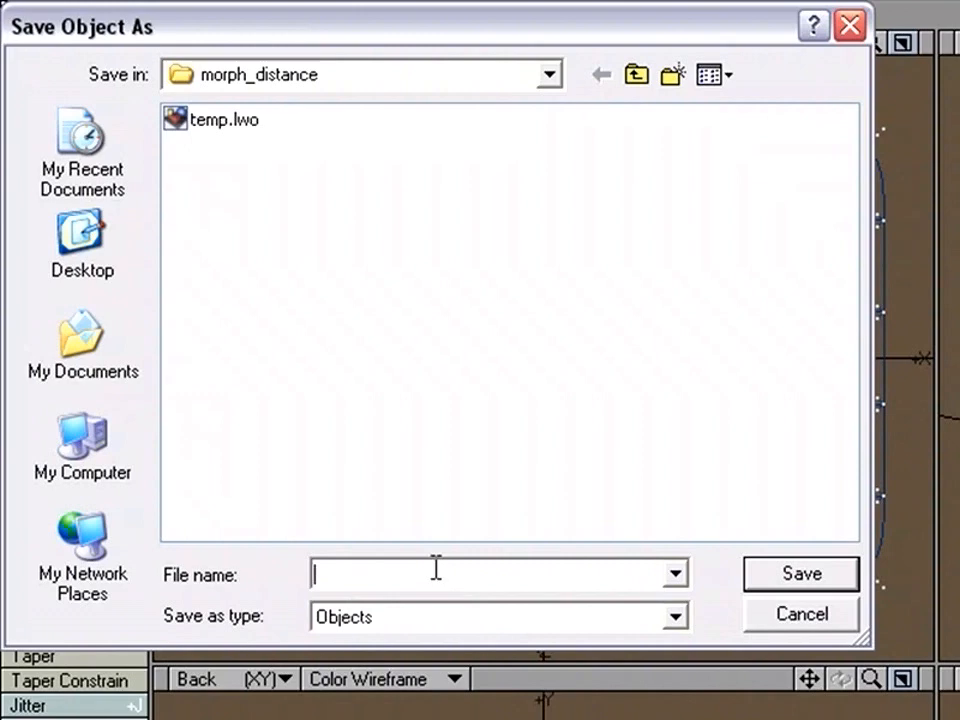
# Save the object as Grass_001 in the morph_distance folder
pyautogui.write('rass_0')
pyautogui.write('01')
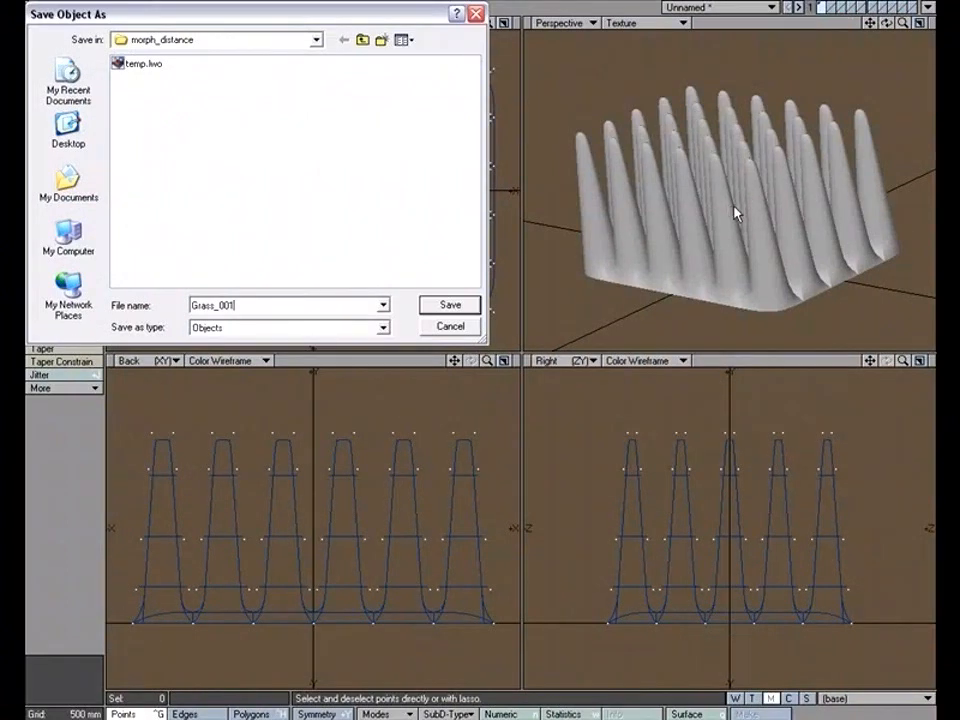
pyautogui.click(449, 306)
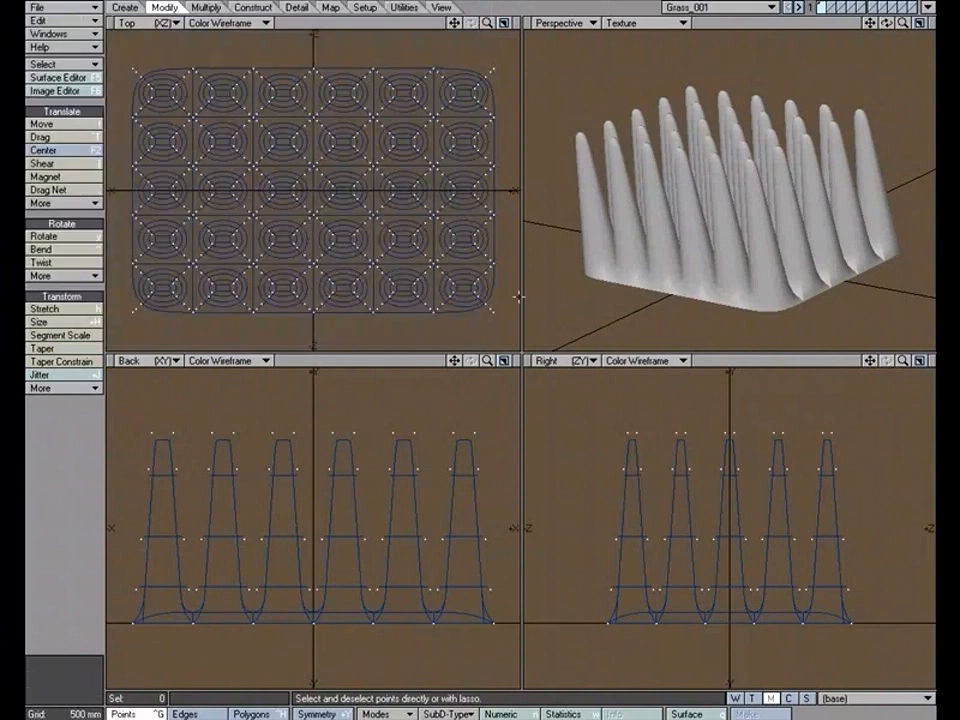
# Send the Grass_001 object to Layout and continue there
pyautogui.click(928, 7)
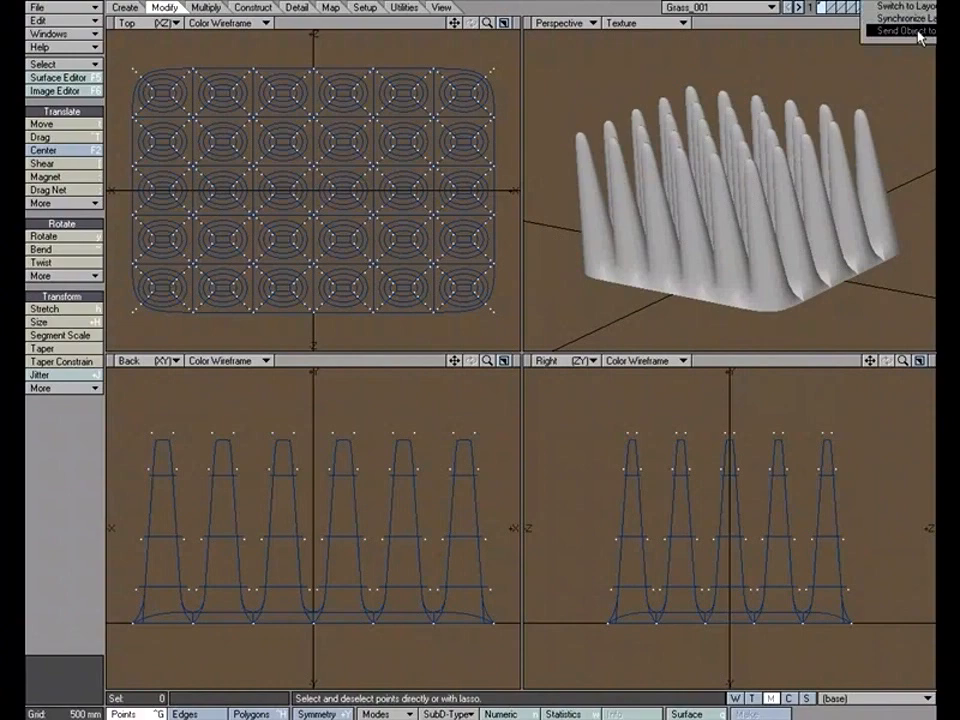
pyautogui.click(918, 32)
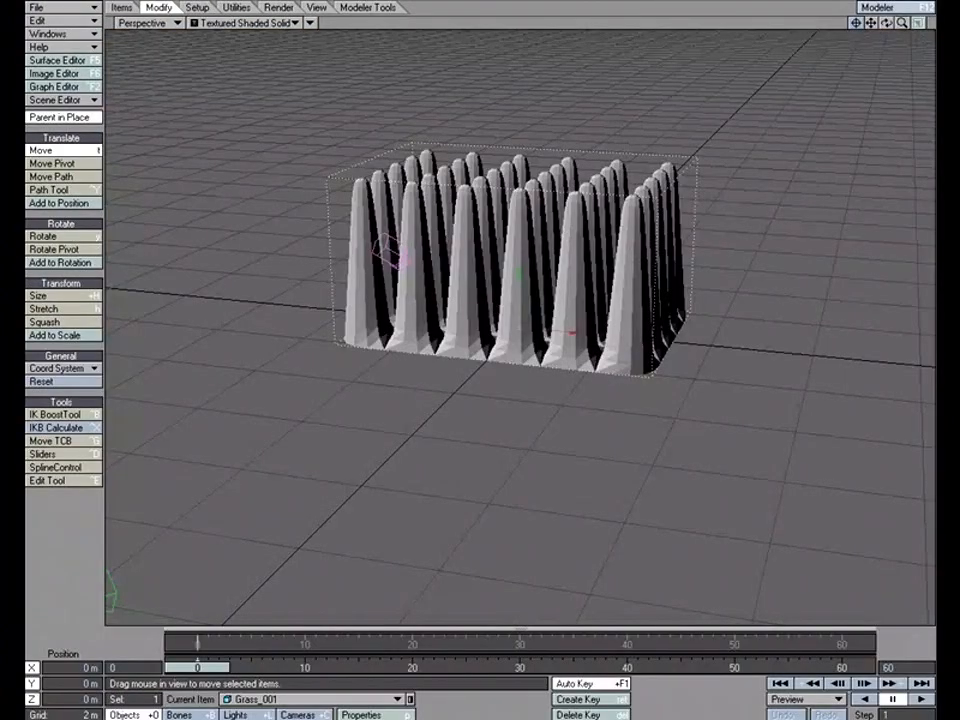
pyautogui.moveTo(902, 24); pyautogui.dragTo(886, 23)
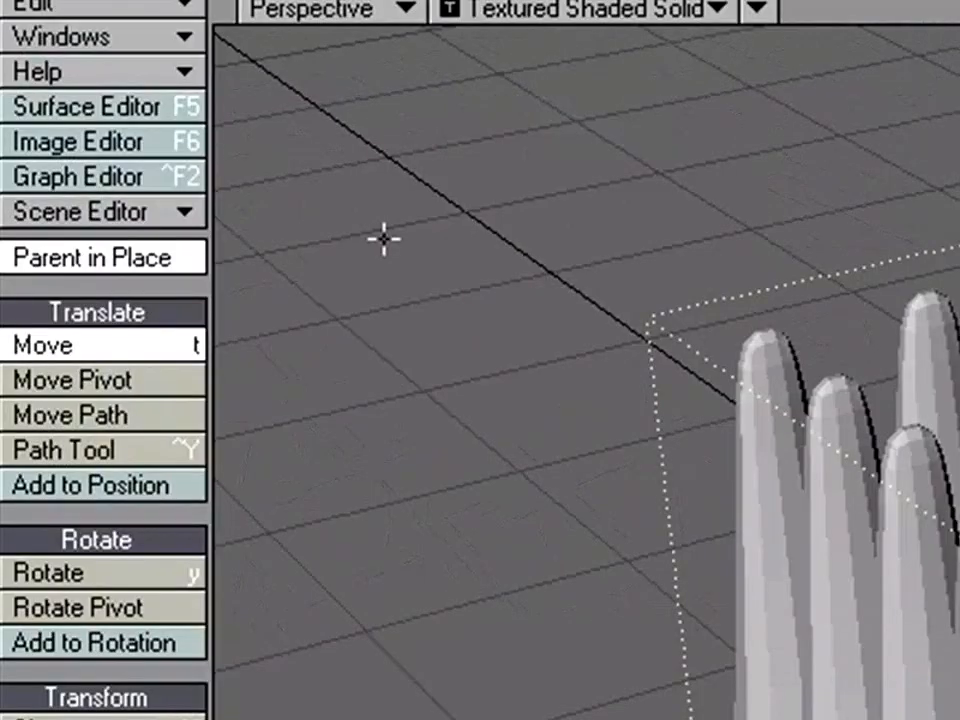
# Set the color of Grass_001's Default surface to blue 0, 128, 255
pyautogui.click(165, 107)
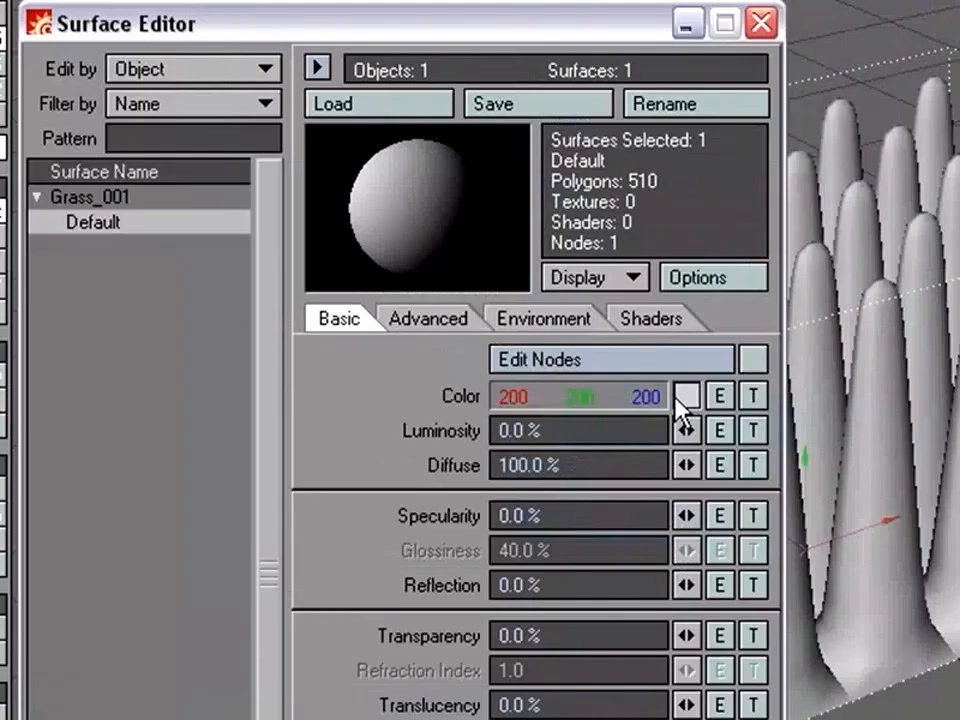
pyautogui.click(682, 398)
pyautogui.click(259, 144)
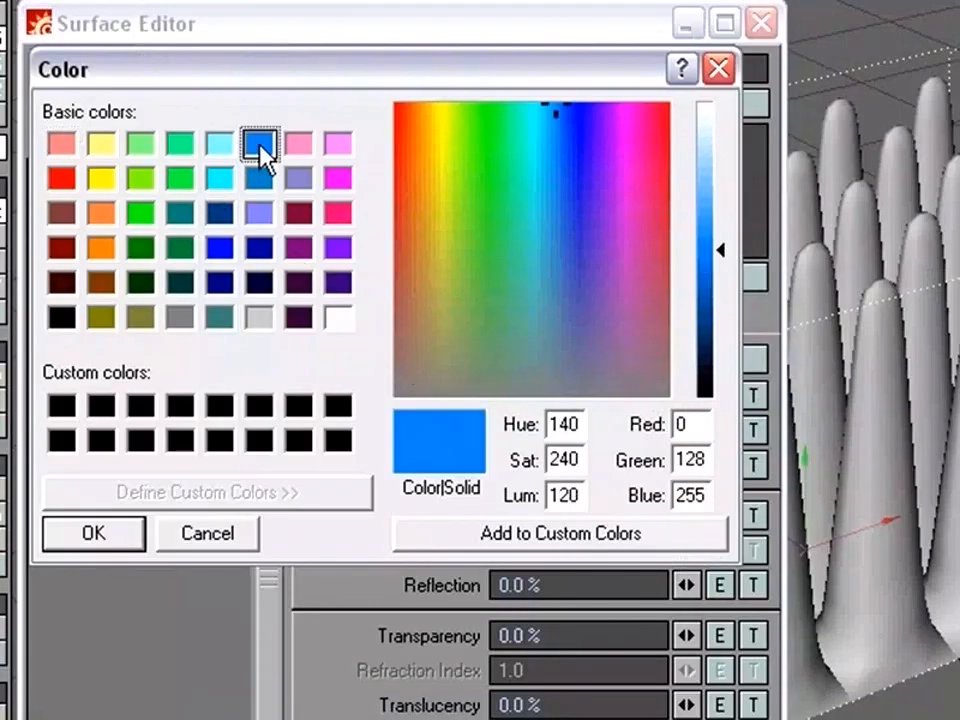
pyautogui.click(94, 533)
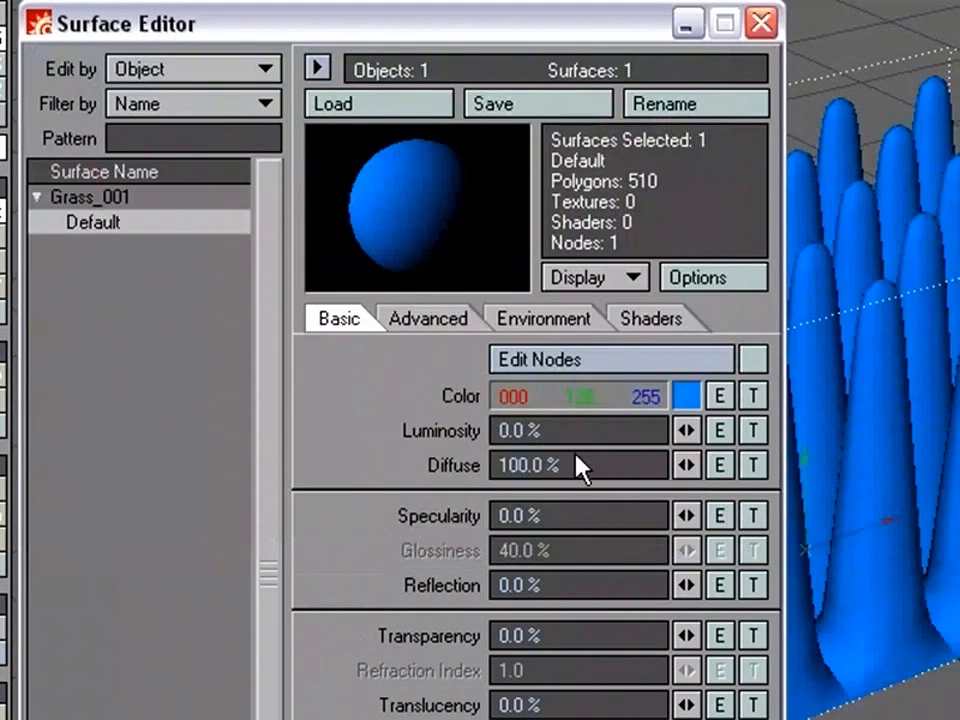
# Set the surface's specularity to 56.5%, lower its glossiness, and close the Surface Editor
pyautogui.moveTo(687, 516); pyautogui.dragTo(740, 516)
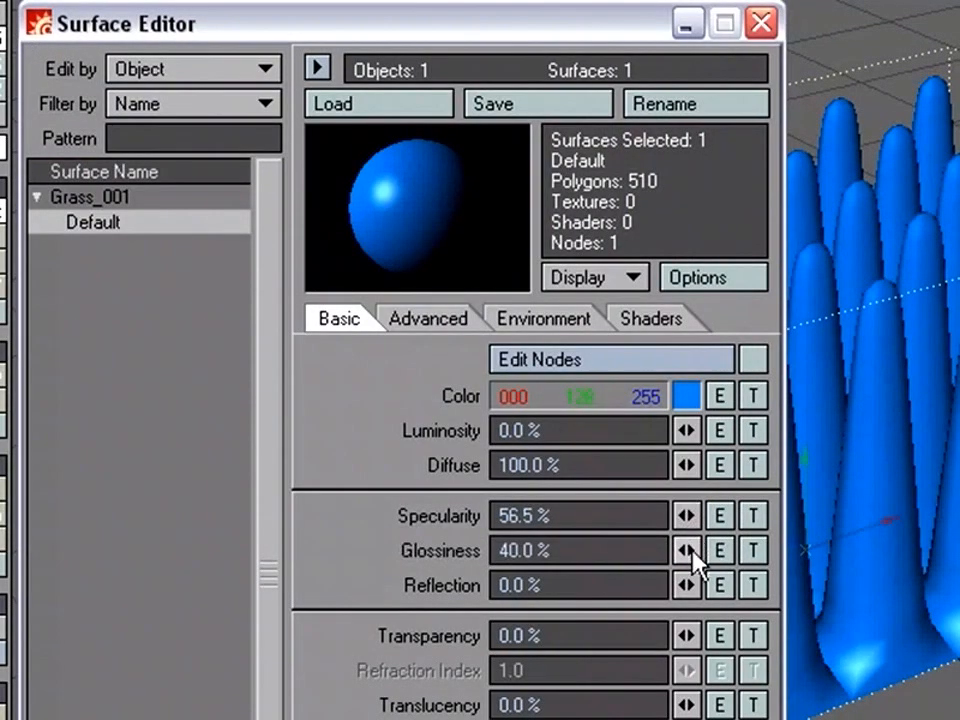
pyautogui.moveTo(687, 550); pyautogui.dragTo(645, 550)
pyautogui.click(760, 24)
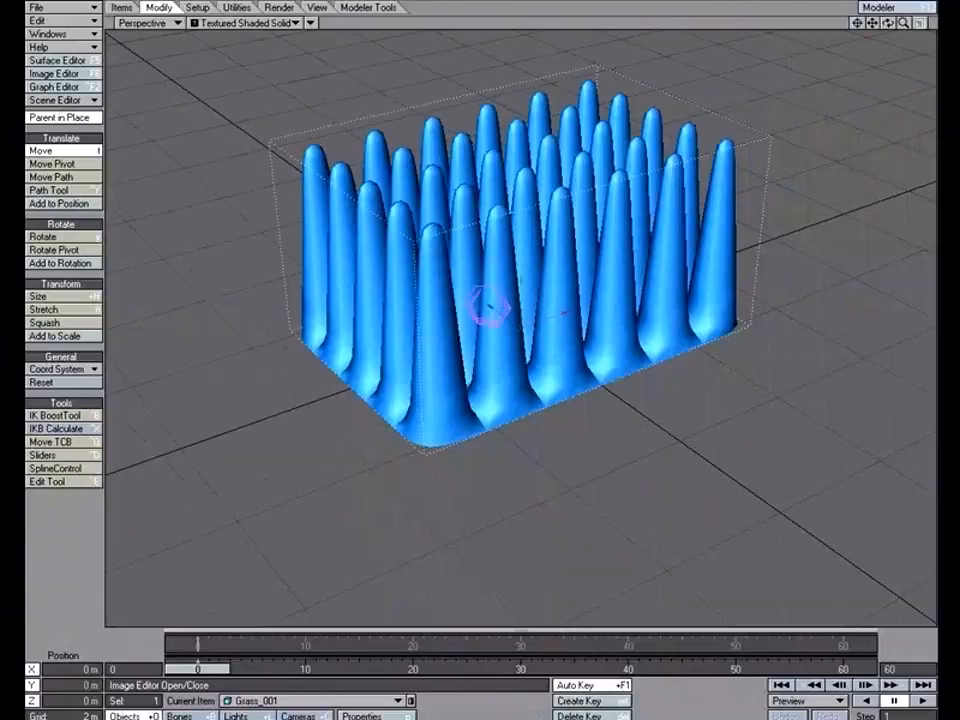
# Set the Subdivision Order of Grass_001 to Last in its object properties
pyautogui.moveTo(886, 24); pyautogui.dragTo(890, 28)
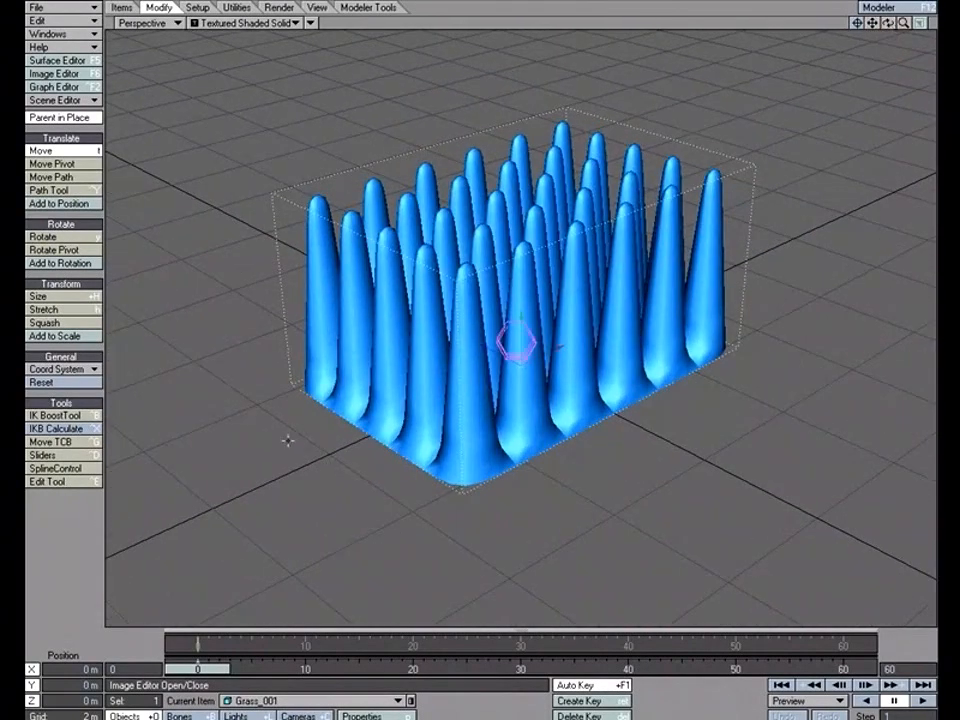
pyautogui.click(362, 714)
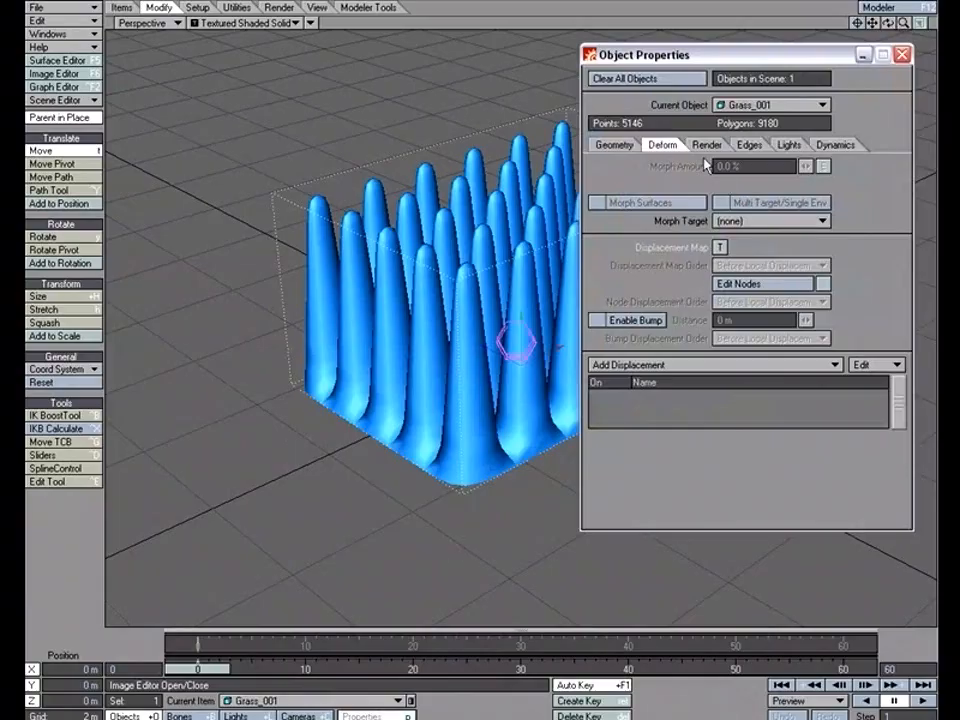
pyautogui.click(616, 146)
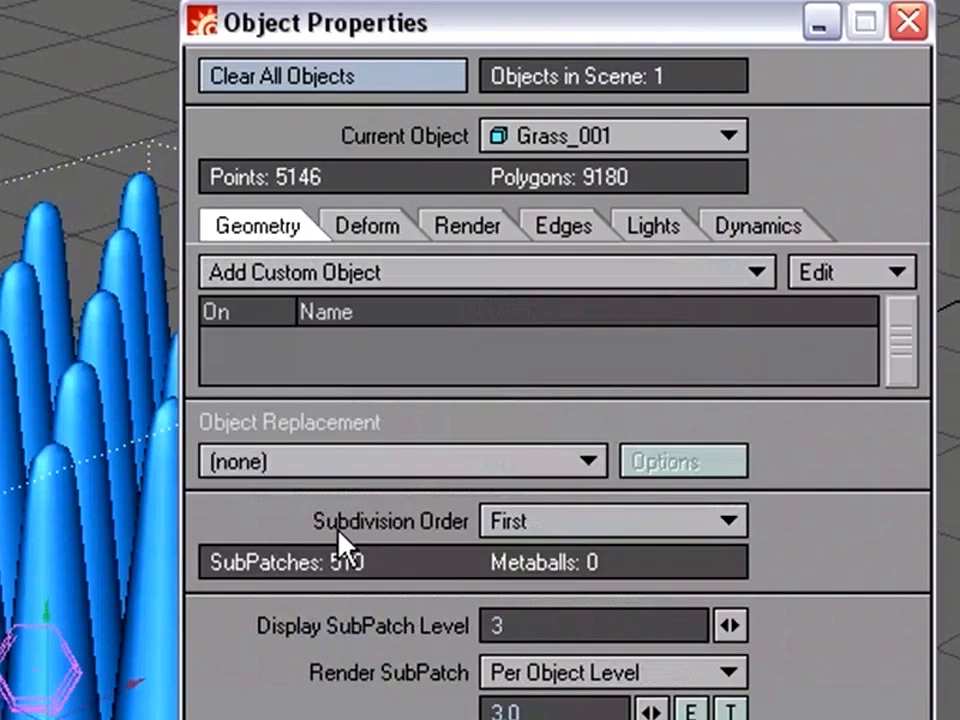
pyautogui.click(520, 521)
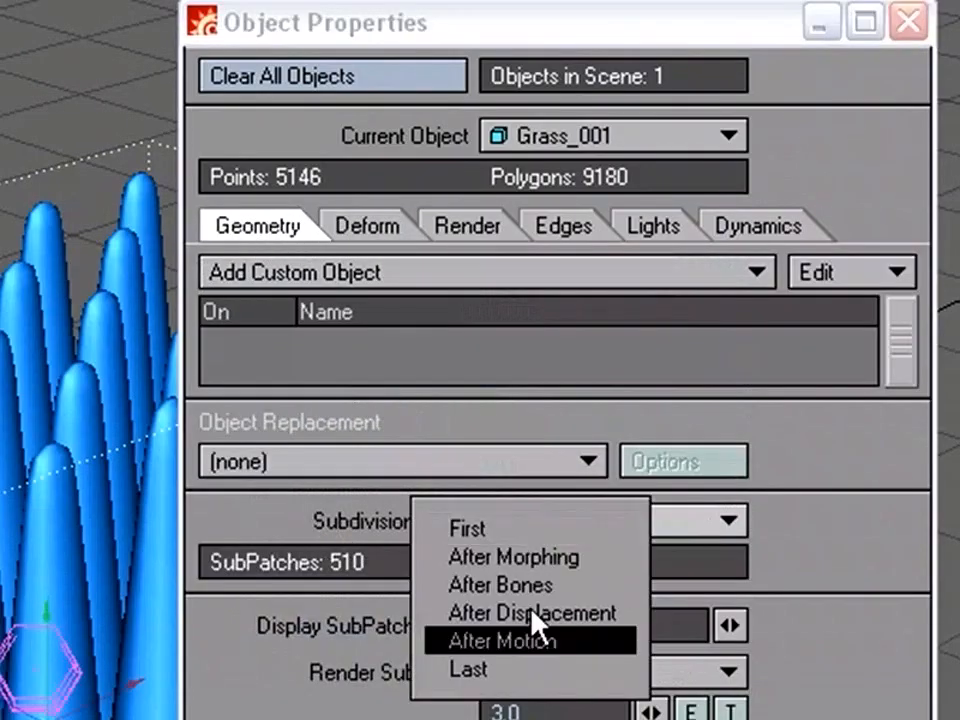
pyautogui.click(530, 678)
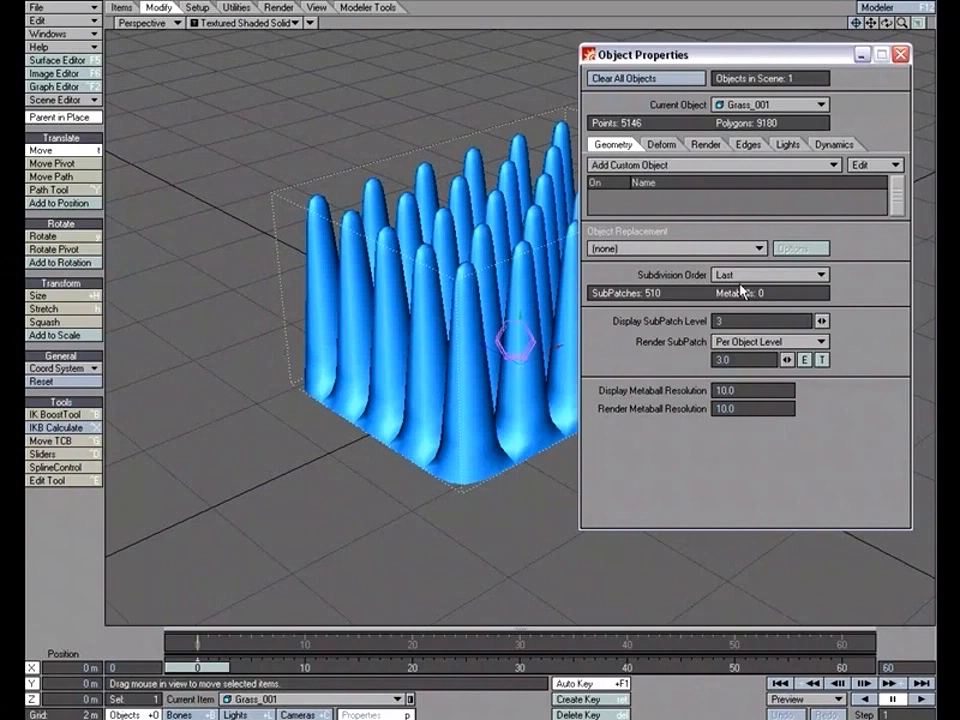
pyautogui.click(901, 54)
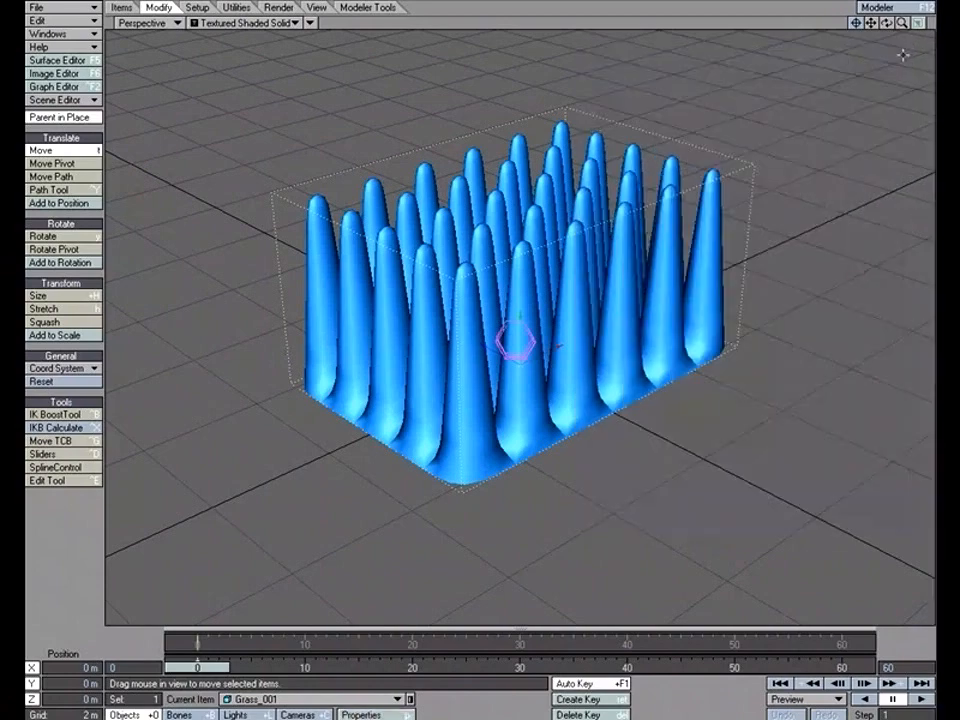
# Add a null named Dist with a Ball shape and a scale of 3
pyautogui.moveTo(905, 27); pyautogui.dragTo(886, 31)
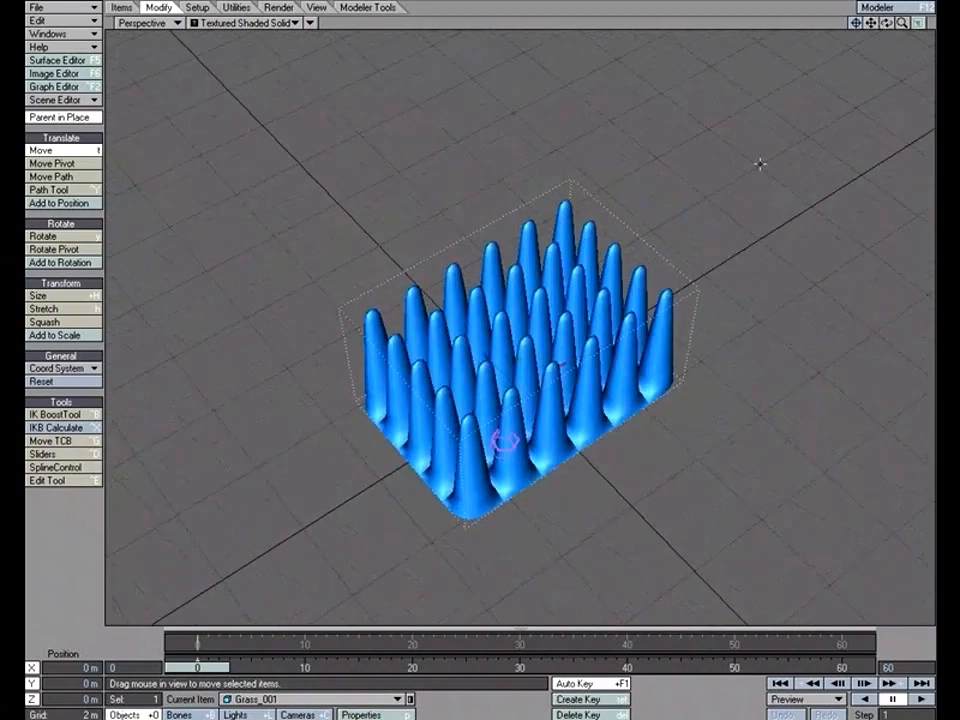
pyautogui.click(182, 18)
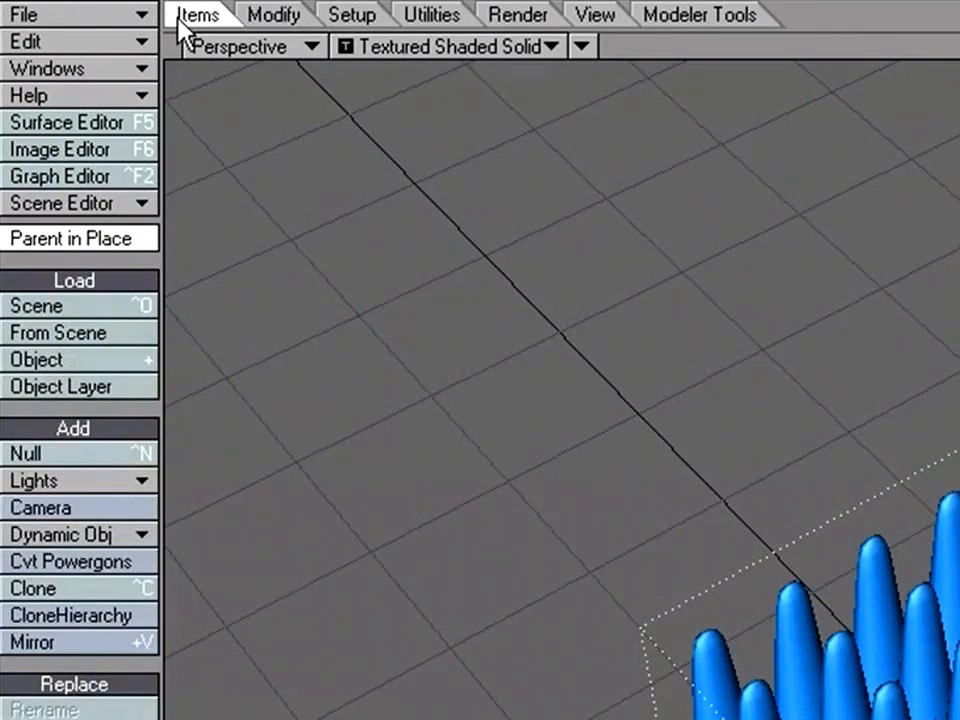
pyautogui.click(97, 458)
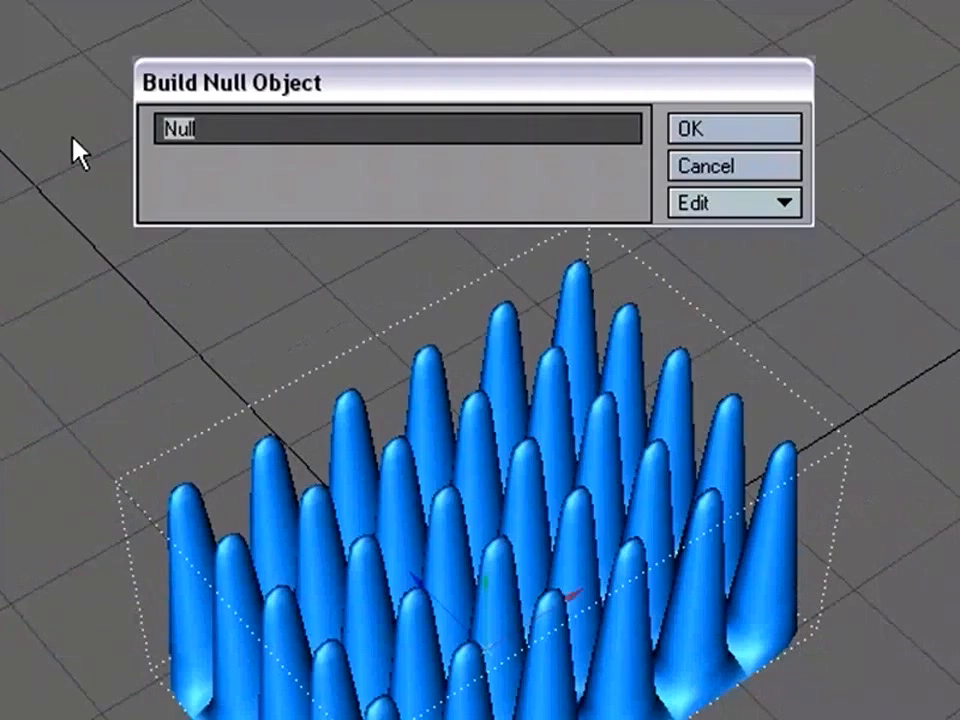
pyautogui.write('Dist')
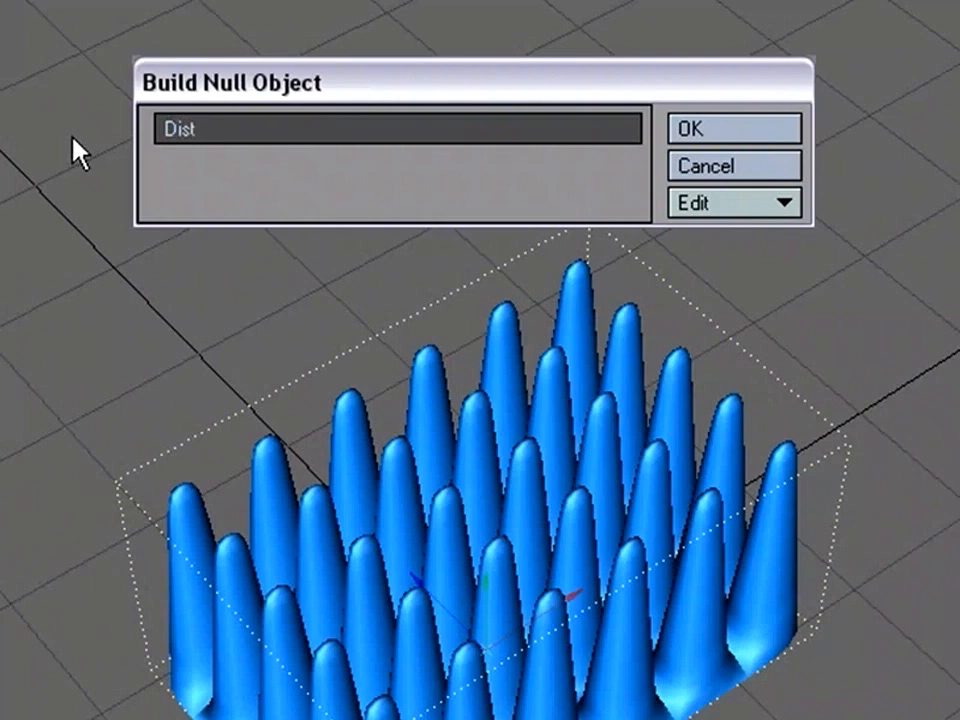
pyautogui.click(716, 206)
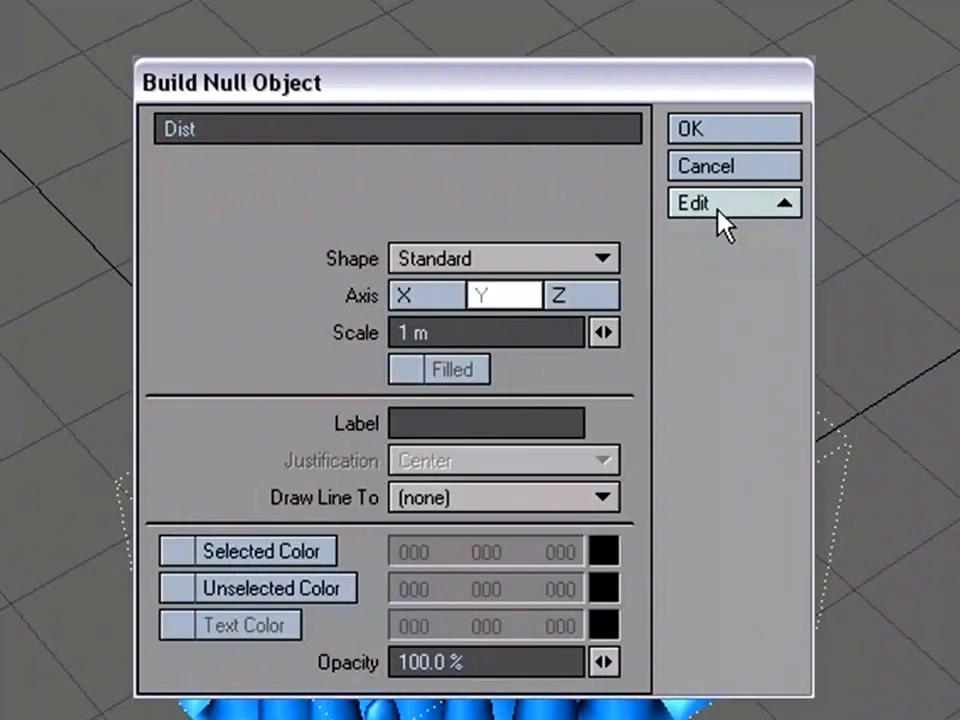
pyautogui.click(560, 260)
pyautogui.click(579, 317)
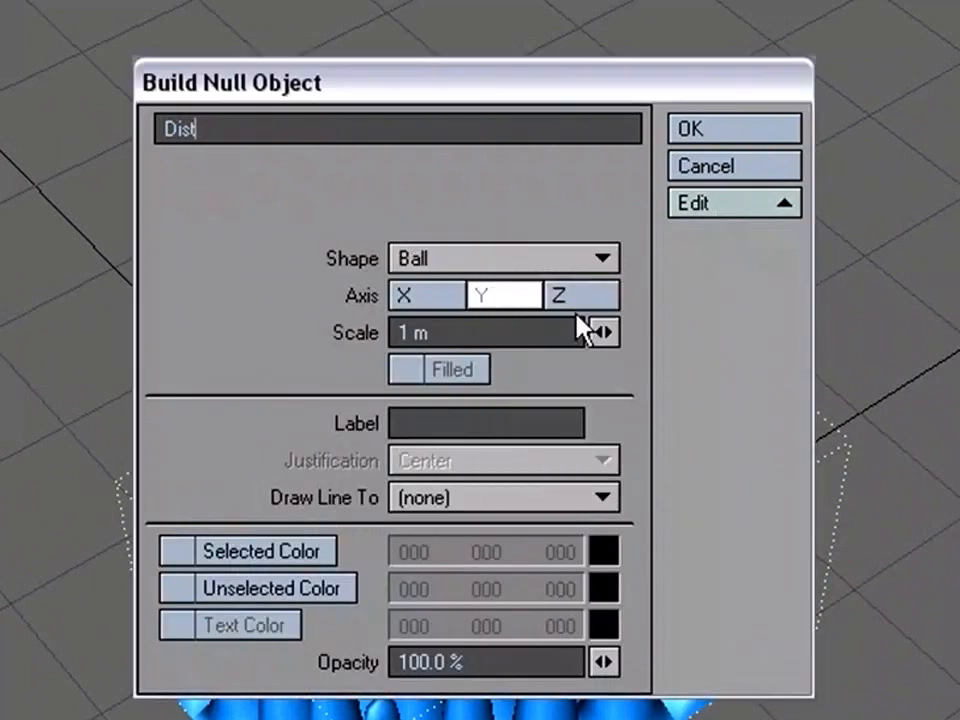
pyautogui.click(461, 335)
pyautogui.write('3')
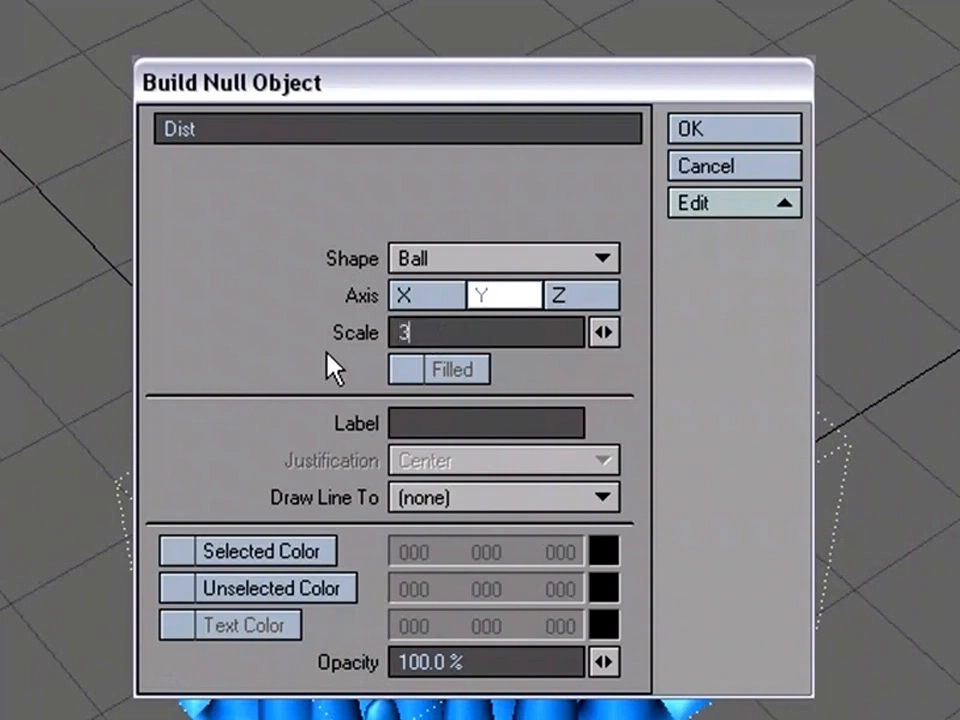
pyautogui.press('Tab')
pyautogui.click(706, 124)
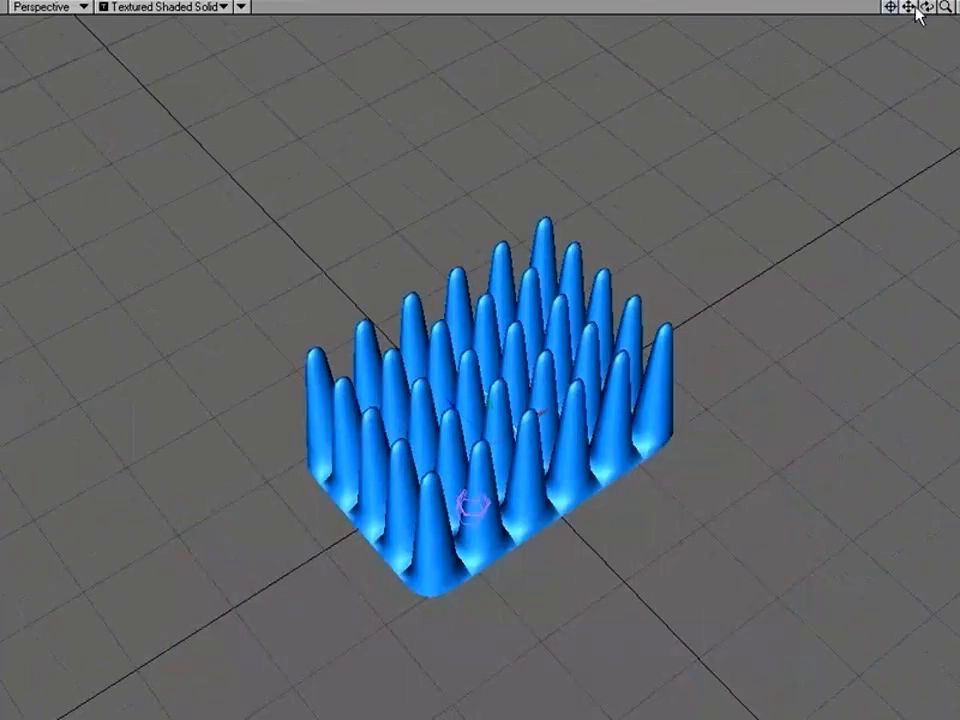
# Raise the Dist null to column-top height and move it out beside the grass grid as its starting position
pyautogui.moveTo(926, 7); pyautogui.dragTo(894, 24)
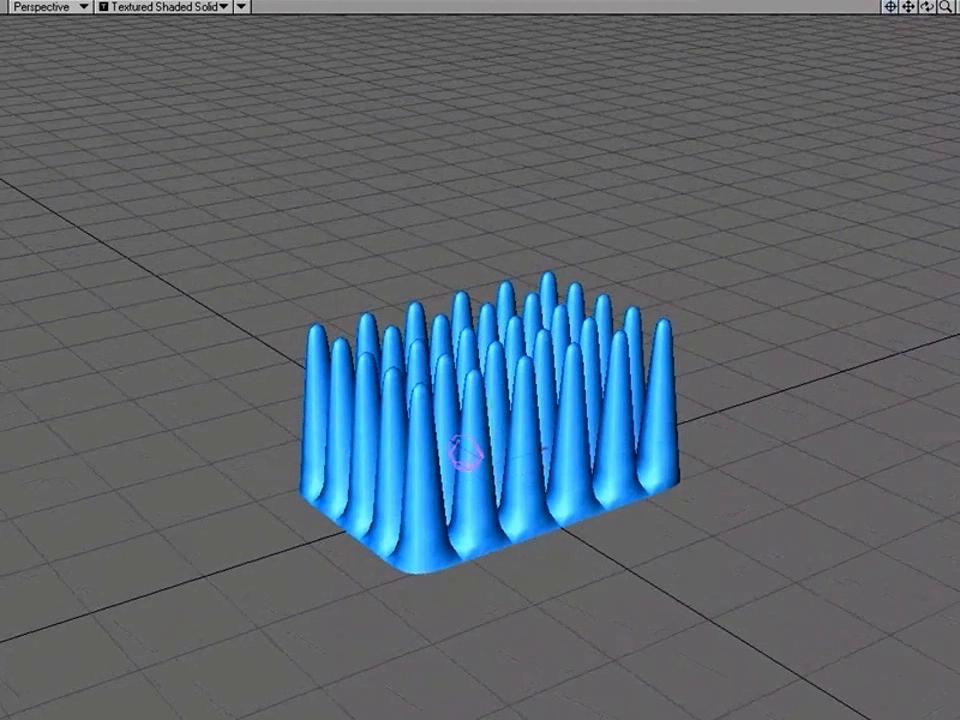
pyautogui.moveTo(492, 590); pyautogui.dragTo(492, 433, button='right')
pyautogui.moveTo(617, 257); pyautogui.dragTo(904, 273)
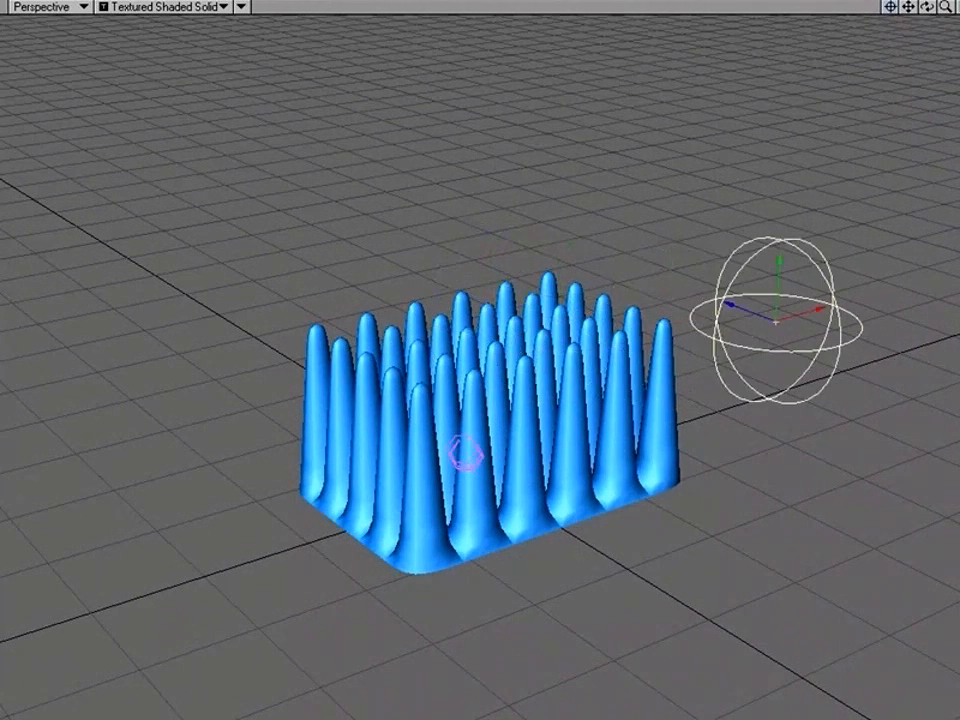
pyautogui.moveTo(520, 280); pyautogui.dragTo(598, 270)
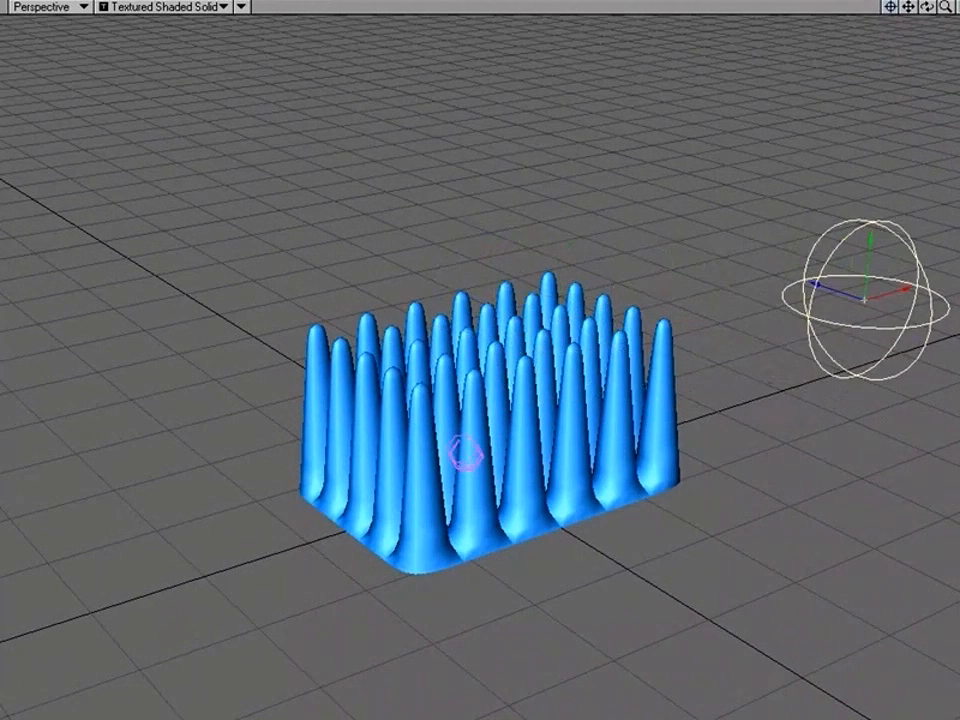
# In the Top view, animate the Dist null diagonally from its start over the grass grid to beyond the opposite corner
pyautogui.click(52, 8)
pyautogui.click(47, 4)
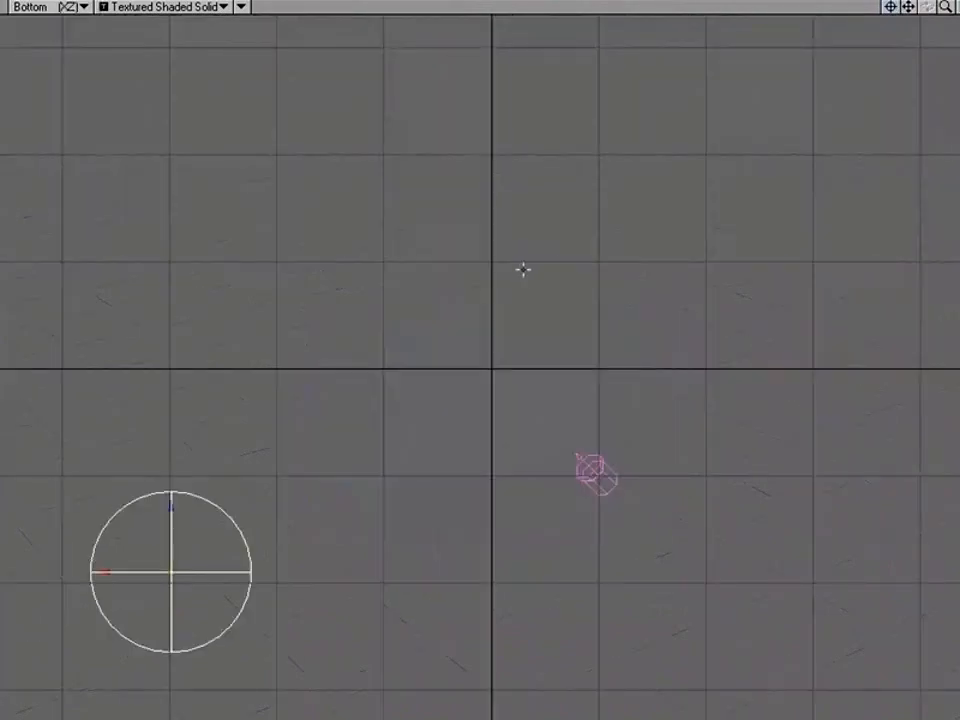
pyautogui.moveTo(908, 8); pyautogui.dragTo(727, 197)
pyautogui.moveTo(945, 7)
pyautogui.mouseDown()
pyautogui.moveTo(820, 7)
pyautogui.moveTo(940, 7)
pyautogui.mouseUp()
pyautogui.click(71, 9)
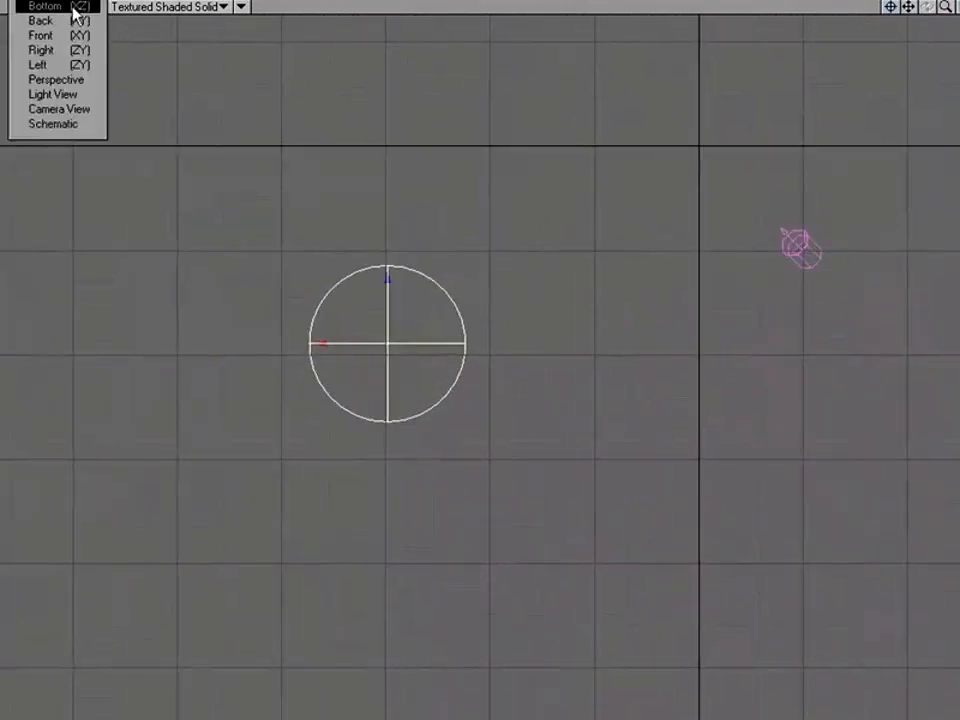
pyautogui.click(70, 4)
pyautogui.moveTo(908, 7); pyautogui.dragTo(874, 56)
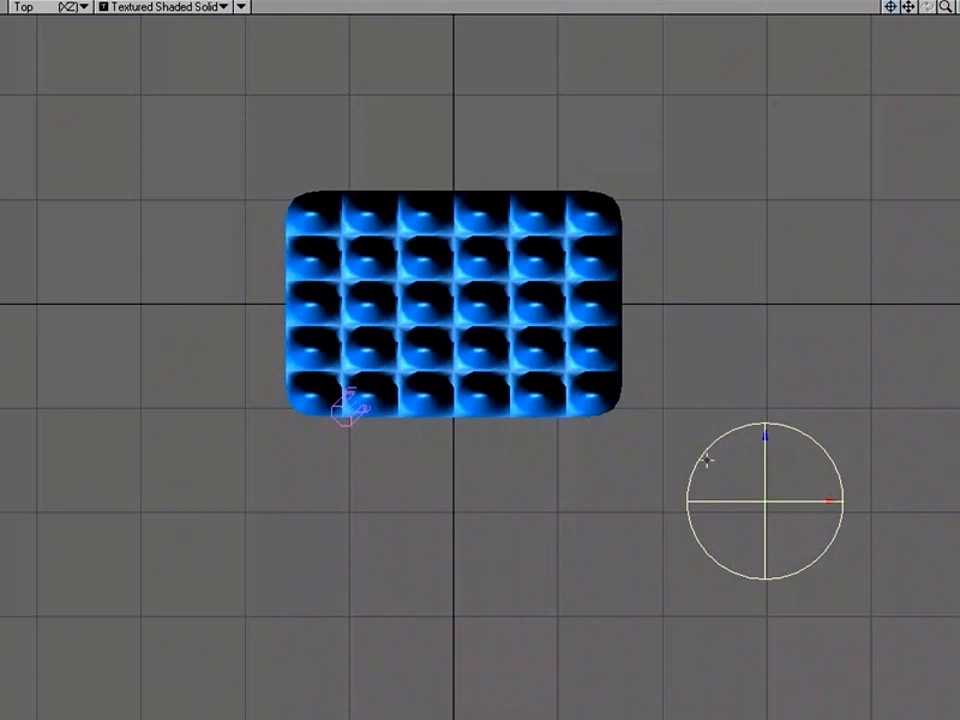
pyautogui.moveTo(846, 429); pyautogui.dragTo(579, 199)
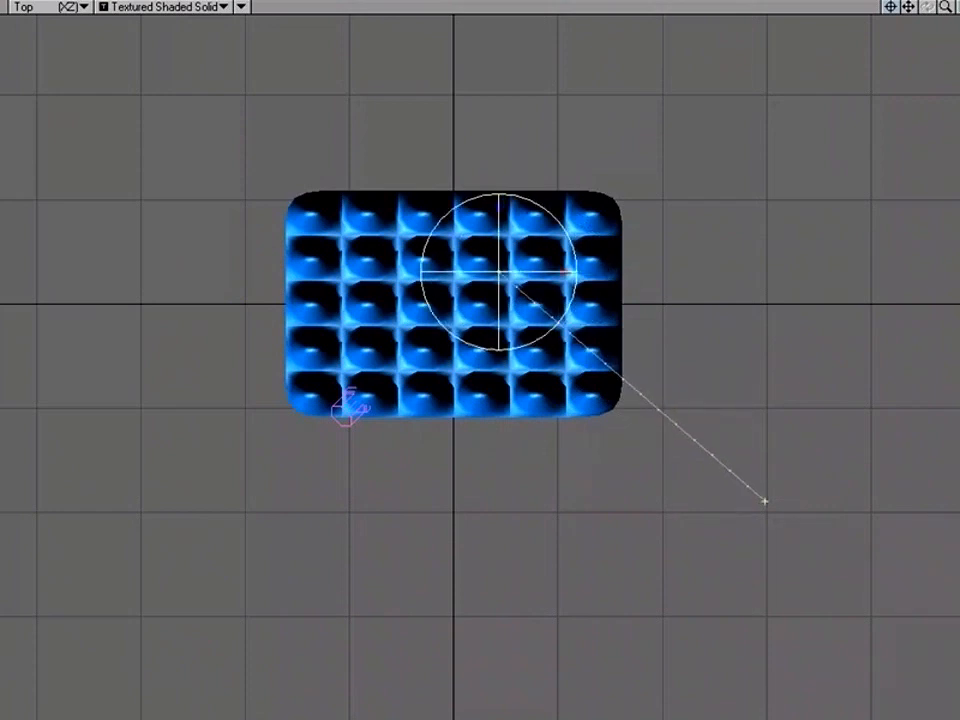
pyautogui.moveTo(481, 548); pyautogui.dragTo(171, 462)
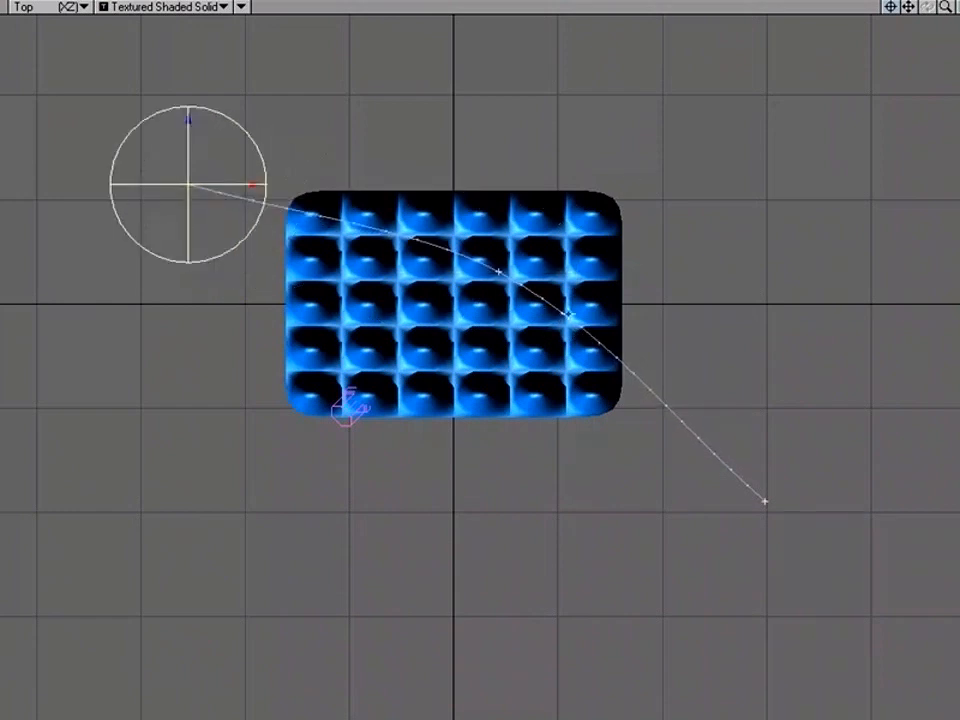
# Add intermediate keyframes to the Dist null so its motion path weaves in an S-curve across the grass grid
pyautogui.moveTo(188, 184); pyautogui.dragTo(378, 254)
pyautogui.moveTo(396, 510); pyautogui.dragTo(587, 607)
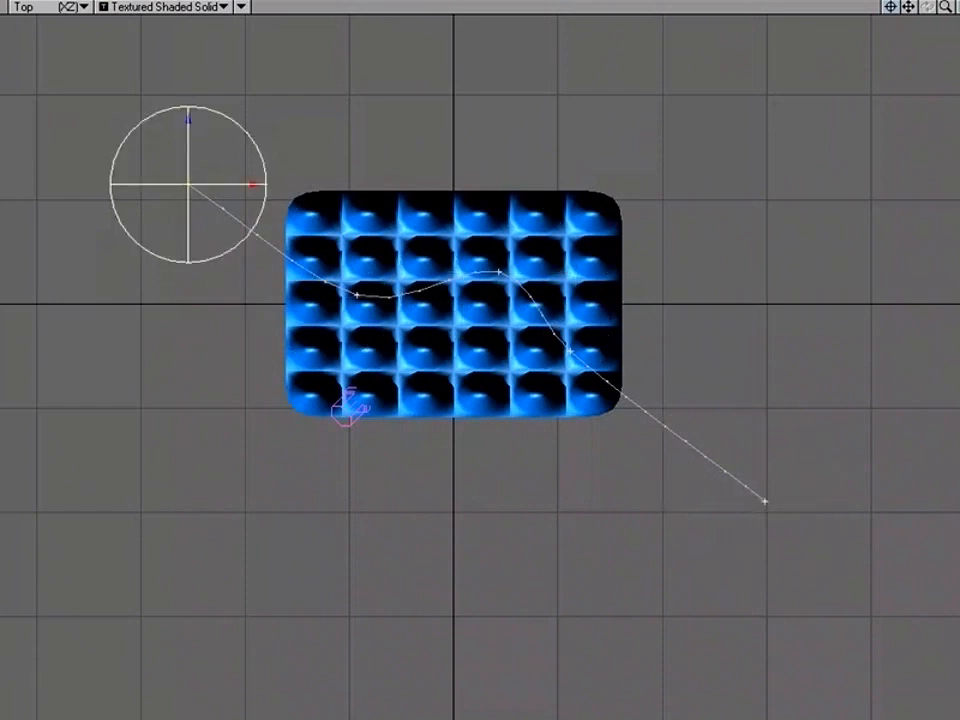
pyautogui.moveTo(317, 378); pyautogui.dragTo(221, 310)
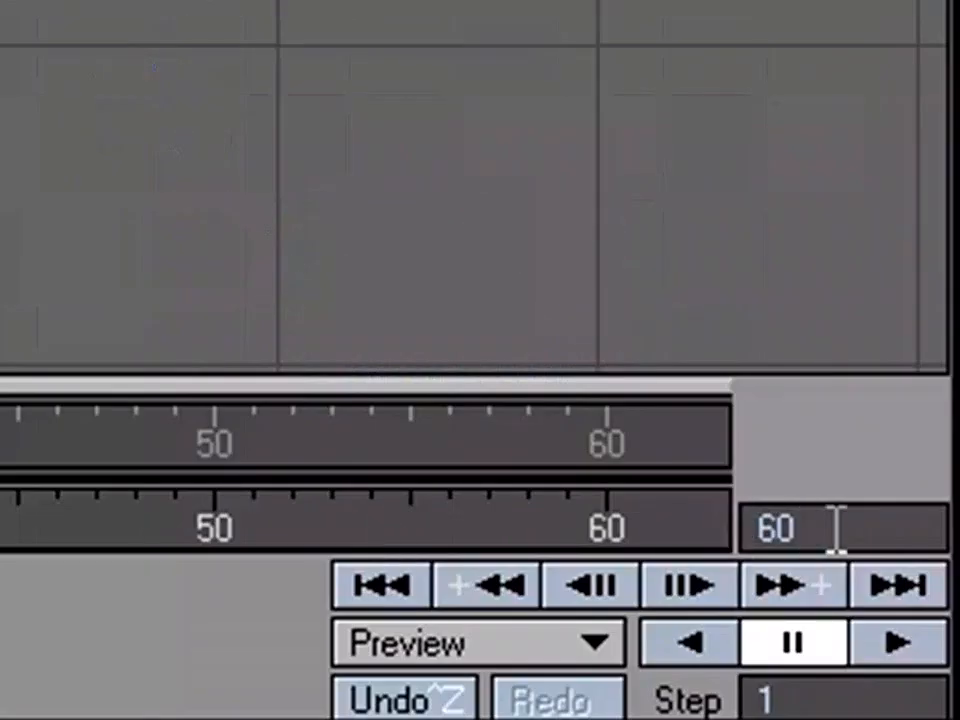
# Set the scene's last frame to 30 and return to the Perspective view
pyautogui.moveTo(836, 529); pyautogui.dragTo(622, 535)
pyautogui.write('30')
pyautogui.press('Return')
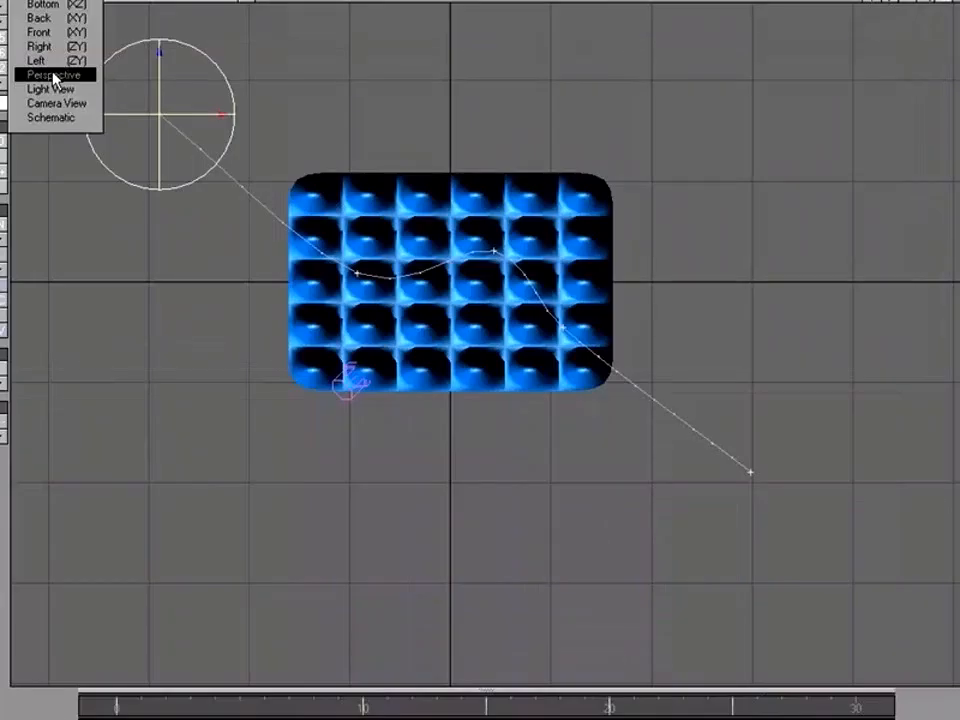
pyautogui.click(53, 75)
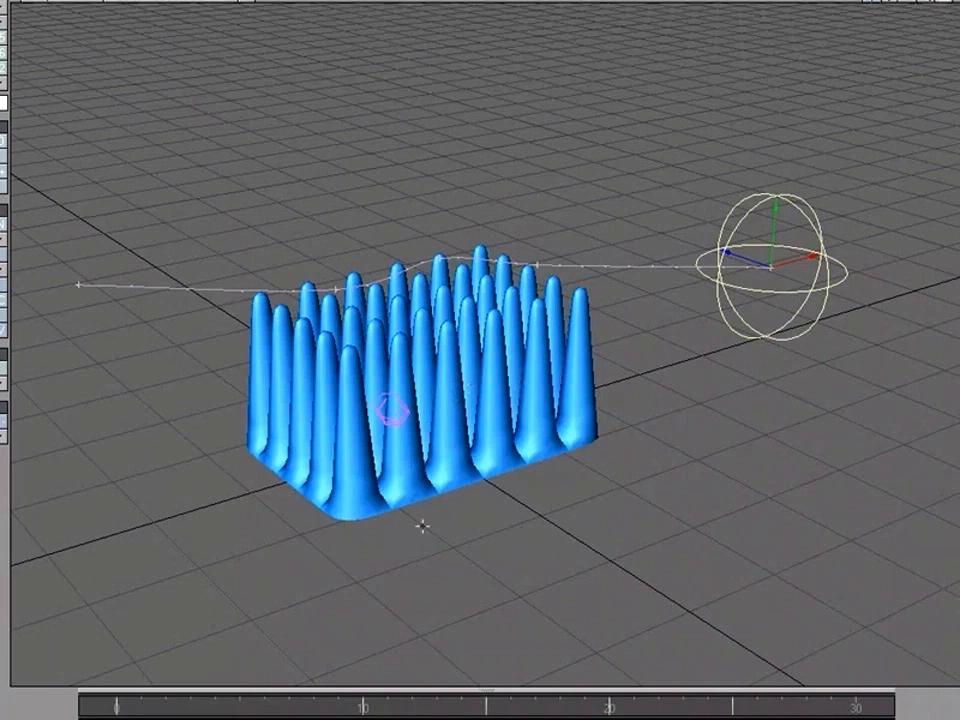
# Enable node displacement for Grass_001 in its object properties, open its node editor, and close the properties window
pyautogui.press('Up')
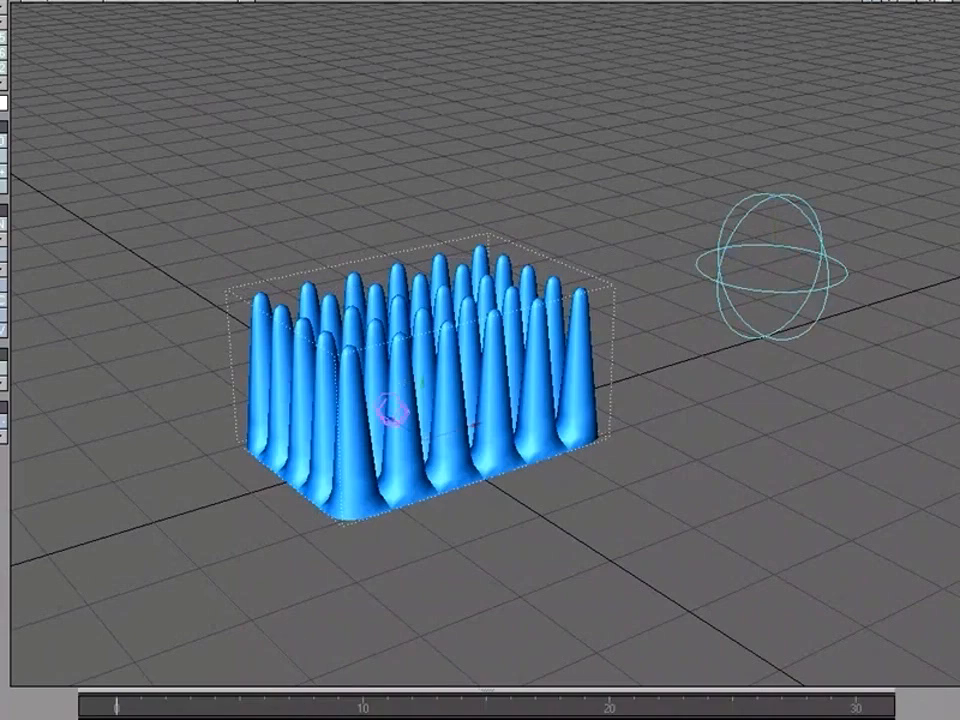
pyautogui.press('p')
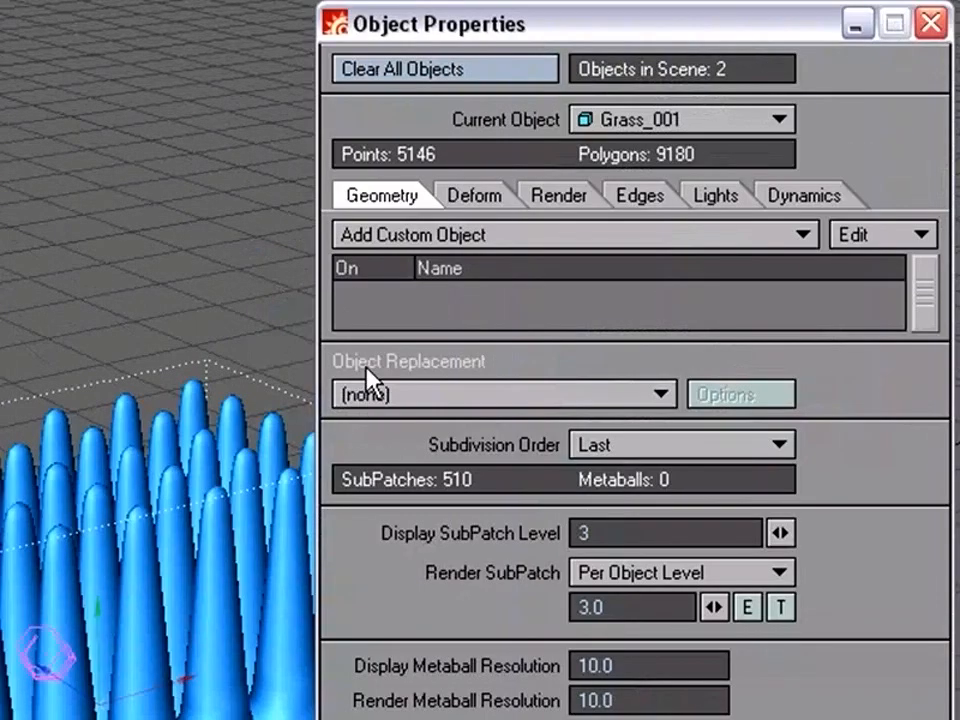
pyautogui.click(485, 100)
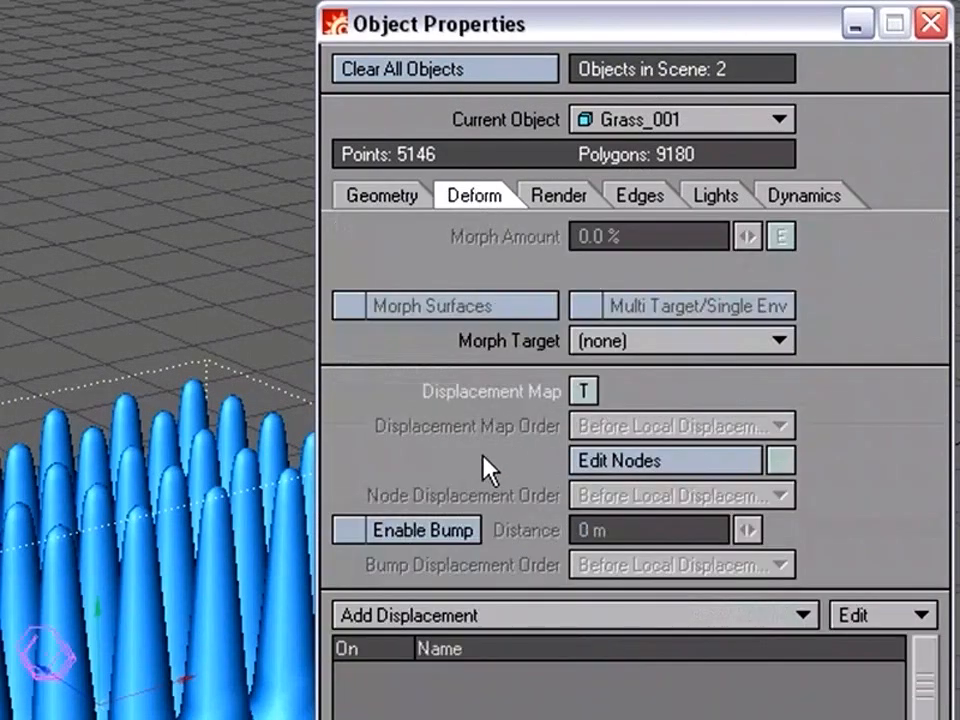
pyautogui.click(781, 470)
pyautogui.click(669, 470)
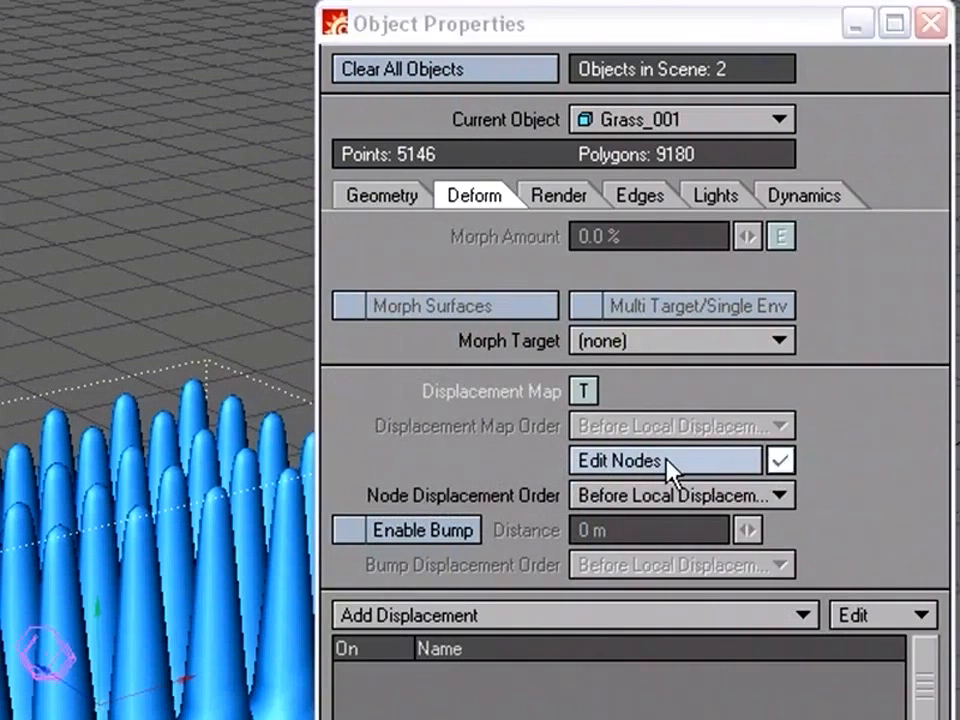
pyautogui.click(931, 22)
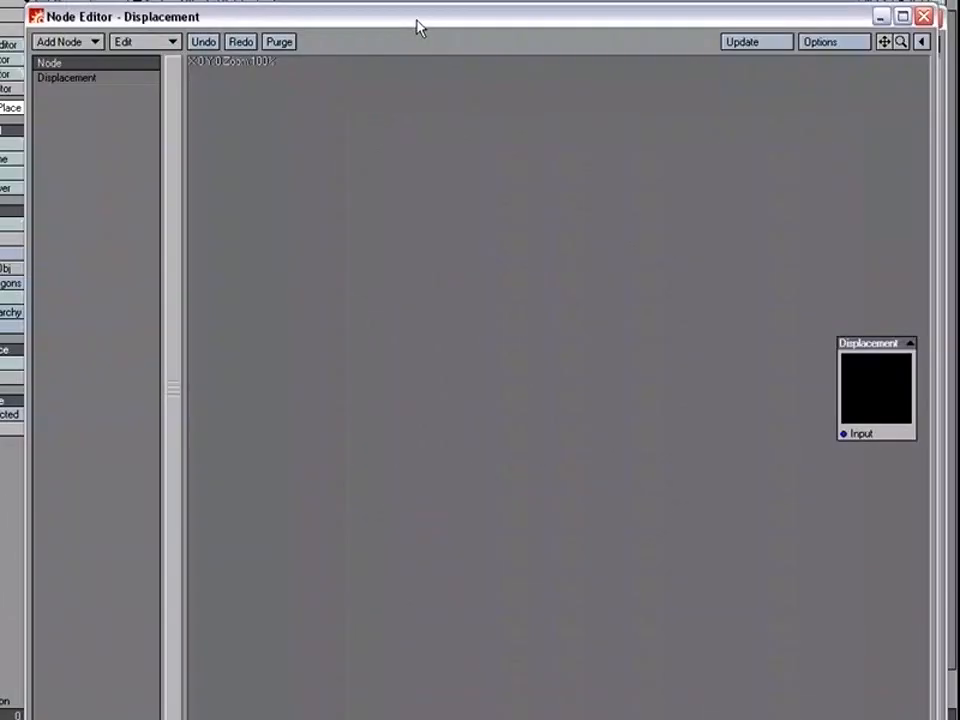
# Reposition the node editor window and move the Displacement node to the upper part of the workspace
pyautogui.moveTo(417, 26)
pyautogui.mouseDown()
pyautogui.moveTo(377, 4)
pyautogui.moveTo(412, 5)
pyautogui.mouseUp()
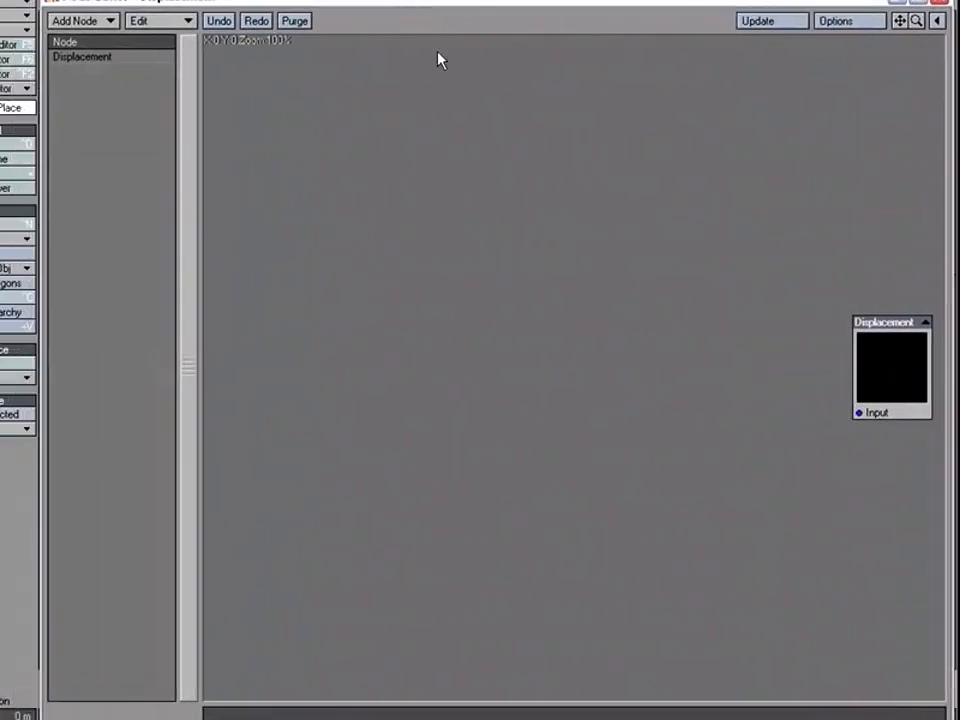
pyautogui.moveTo(877, 366); pyautogui.dragTo(825, 300)
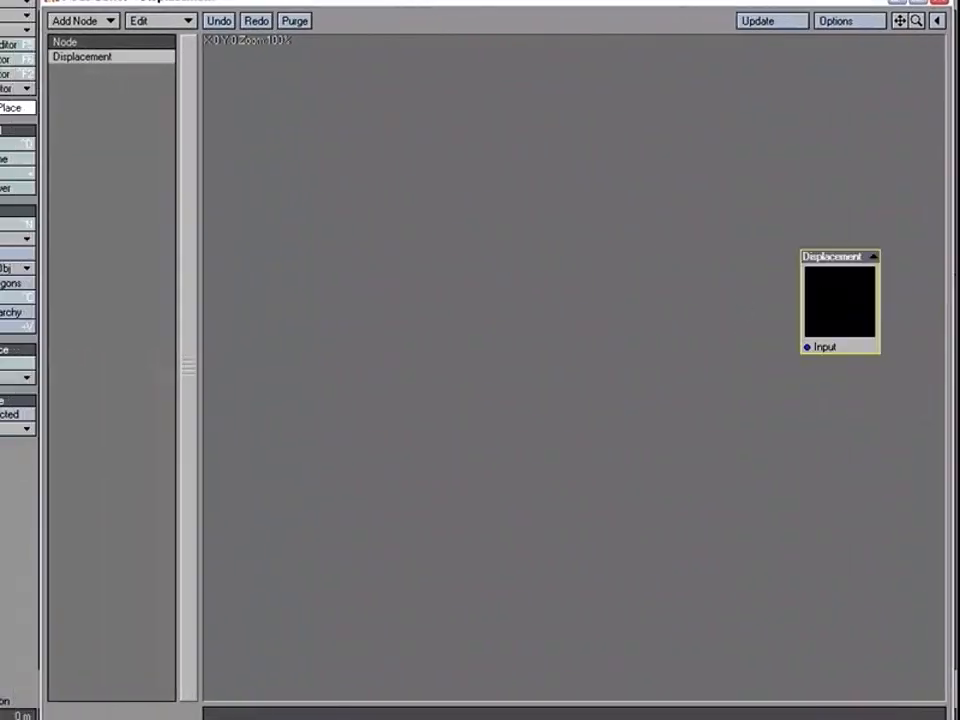
pyautogui.moveTo(829, 298); pyautogui.dragTo(851, 251)
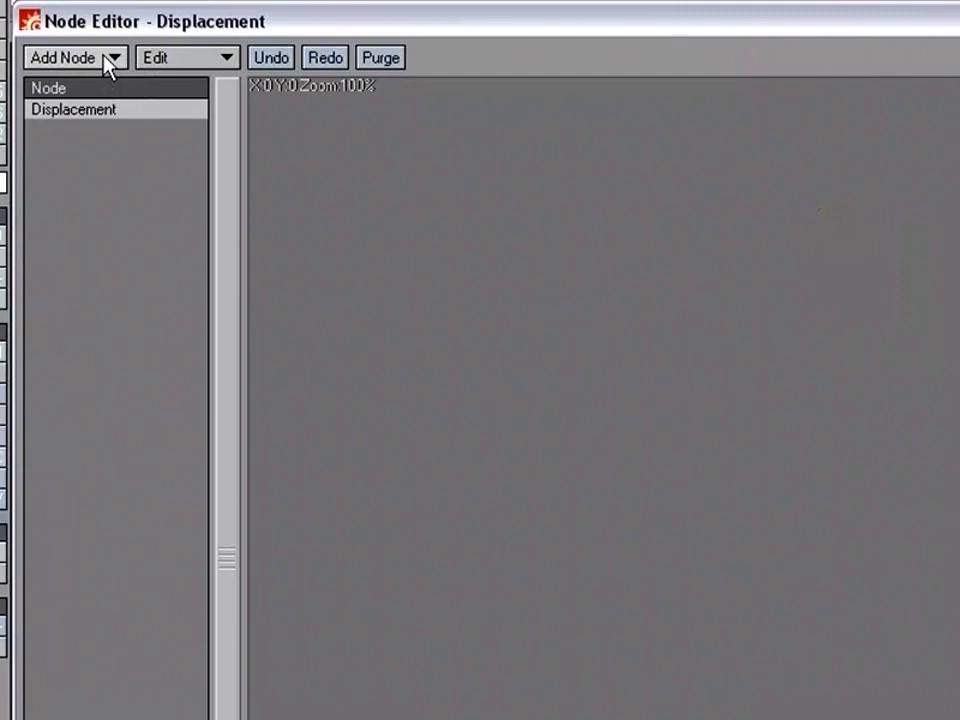
# Add a Spot Info node and place it in the lower part of the workspace, away from the Displacement node
pyautogui.click(105, 58)
pyautogui.moveTo(85, 292)
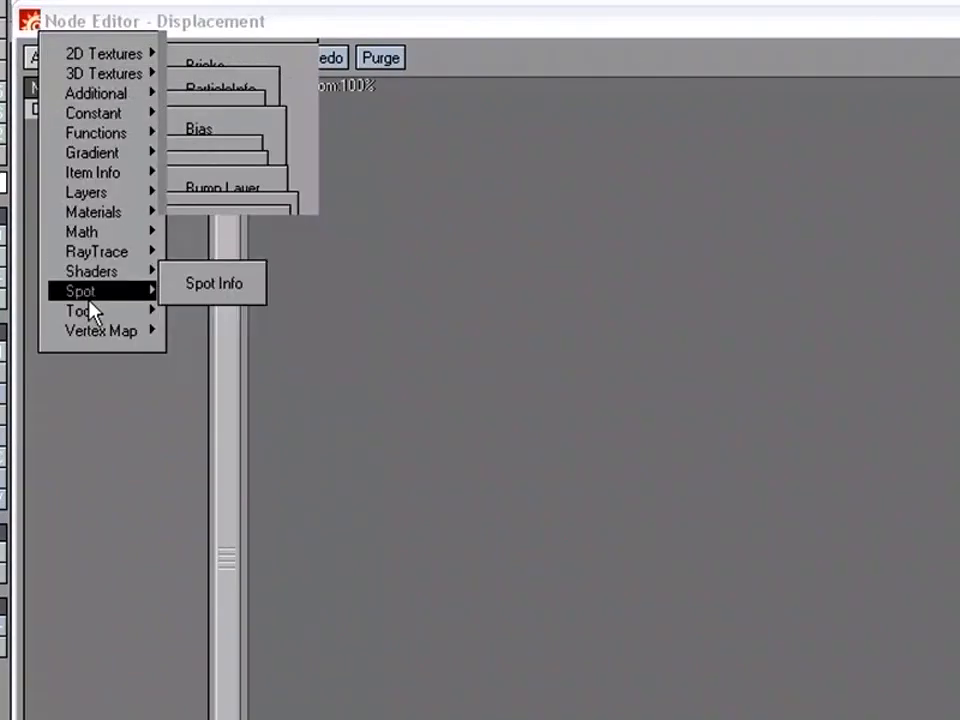
pyautogui.click(197, 289)
pyautogui.moveTo(740, 415); pyautogui.dragTo(480, 604)
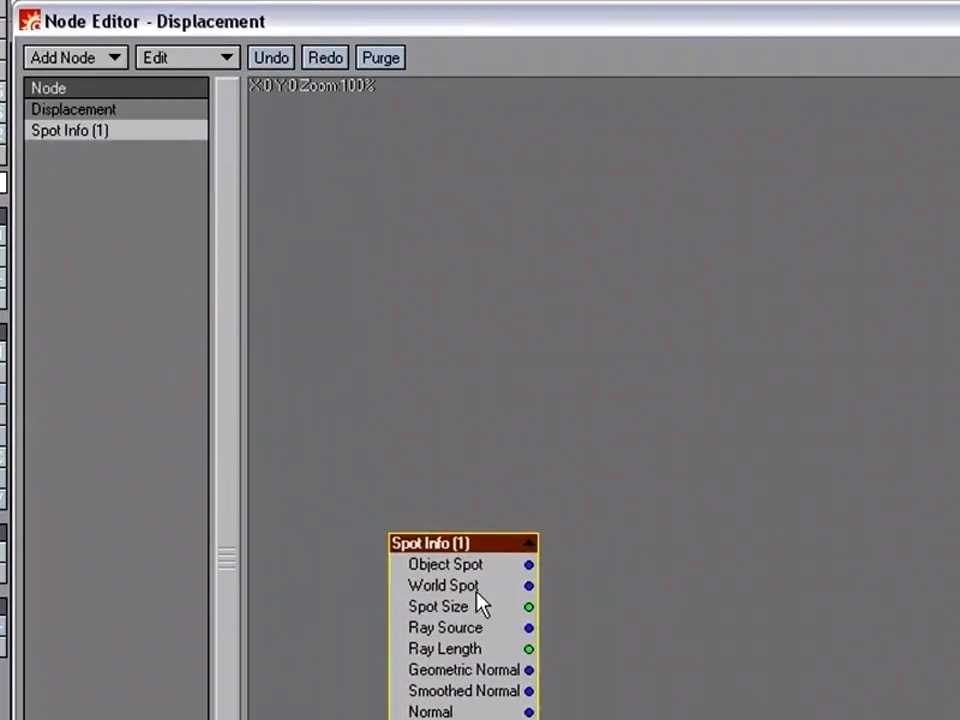
# Add an Item Info node above the Spot Info node and set its item to Dist
pyautogui.click(106, 62)
pyautogui.moveTo(122, 184)
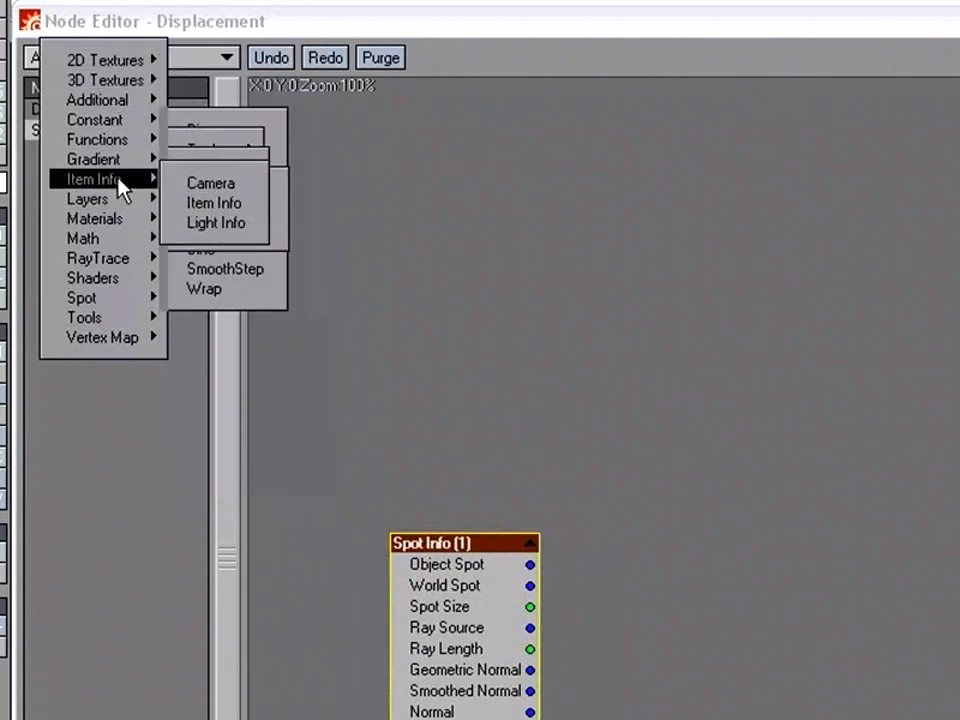
pyautogui.click(207, 203)
pyautogui.moveTo(767, 497); pyautogui.dragTo(440, 216)
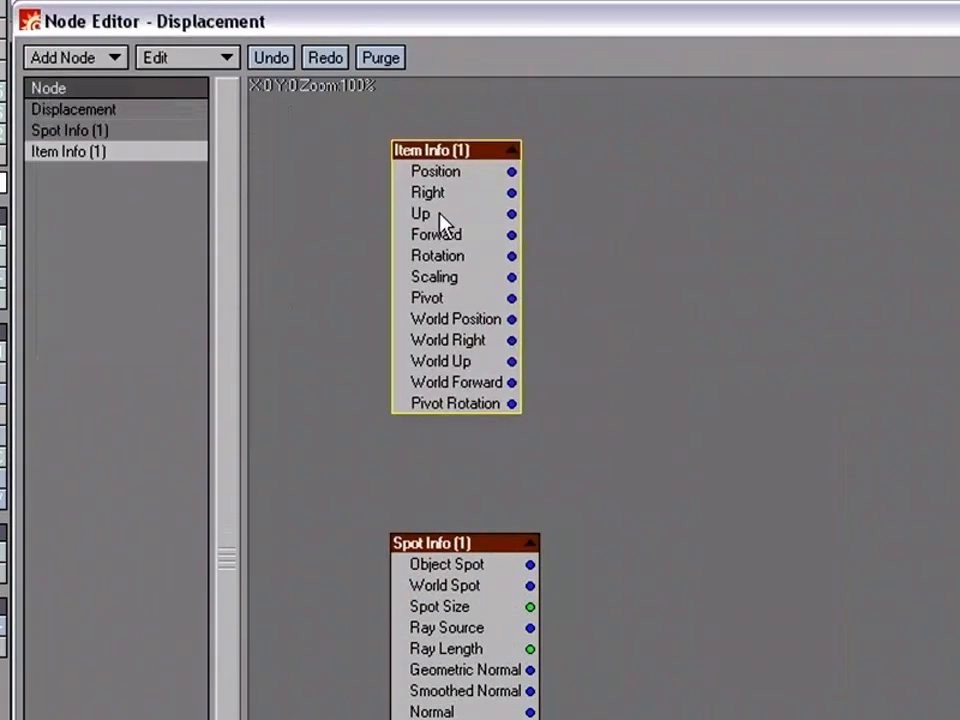
pyautogui.doubleClick(440, 222)
pyautogui.click(482, 190)
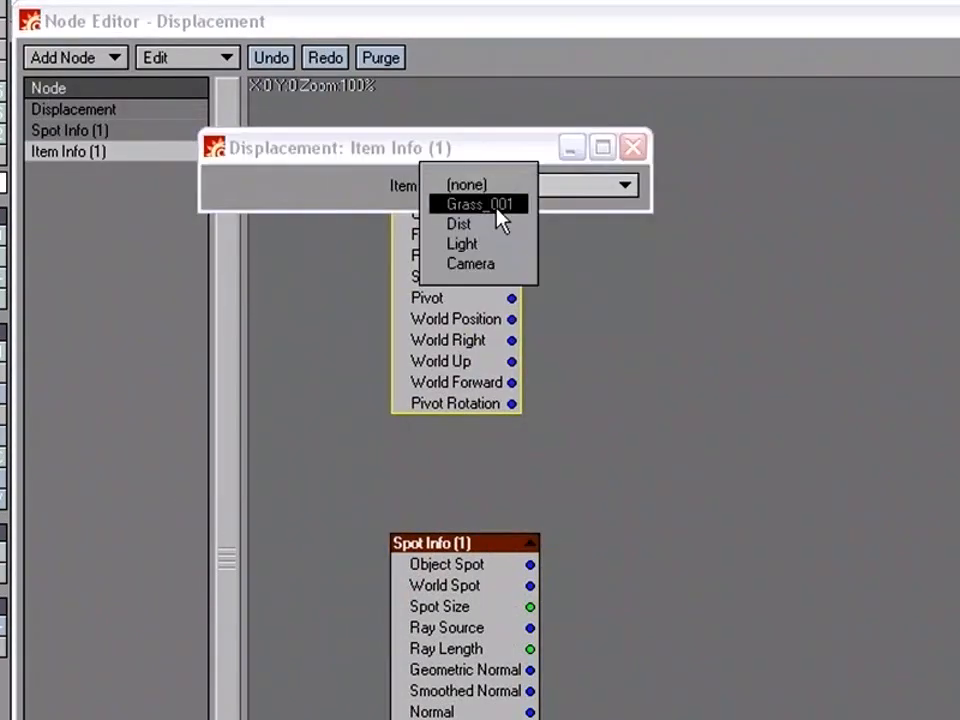
pyautogui.click(494, 224)
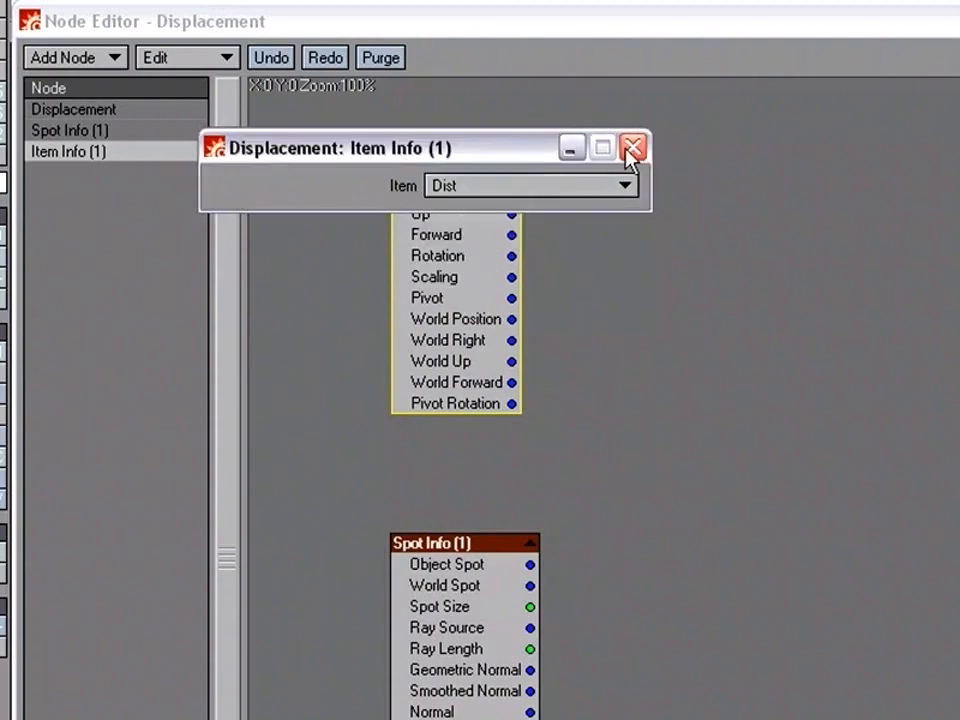